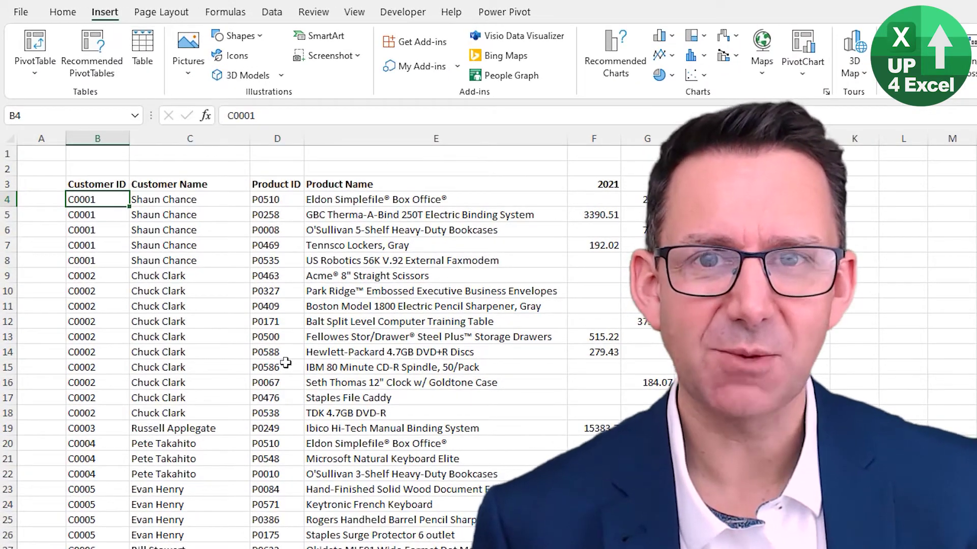
Step: Convert the orders range B3:I4078 into a table, with 'My table has headers' checked
{"action": "left_click", "coordinate": [143, 51]}
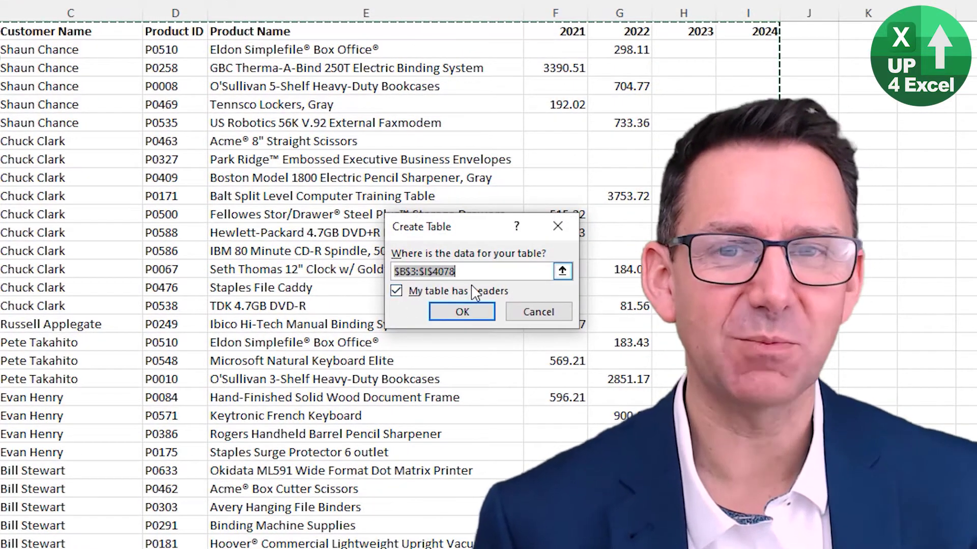
{"action": "left_click", "coordinate": [407, 294]}
{"action": "left_click", "coordinate": [461, 312]}
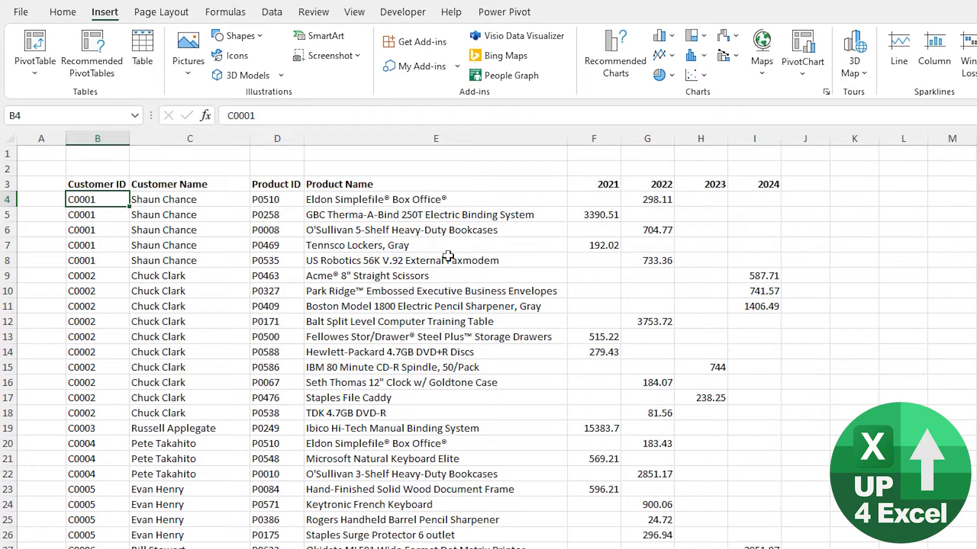
{"action": "left_click", "coordinate": [142, 51]}
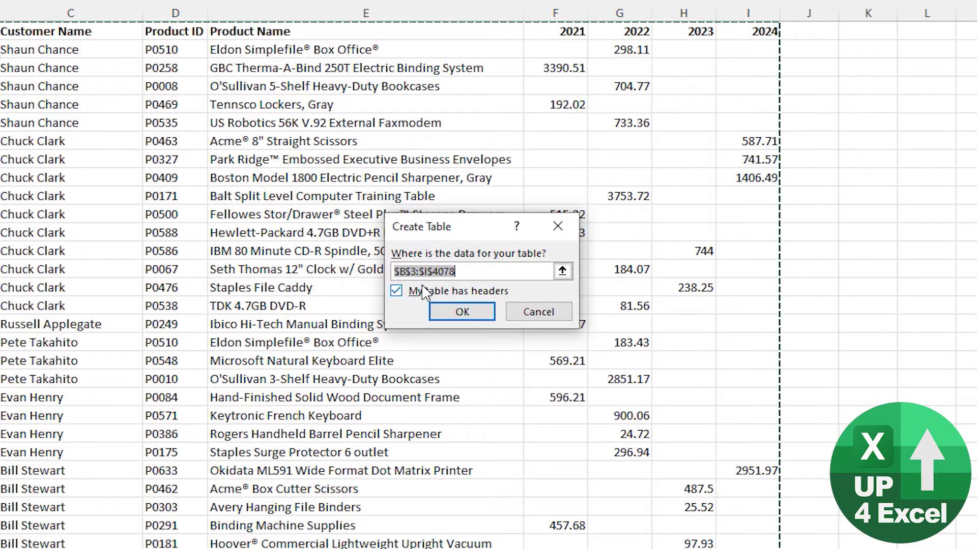
{"action": "key", "text": "Tab"}
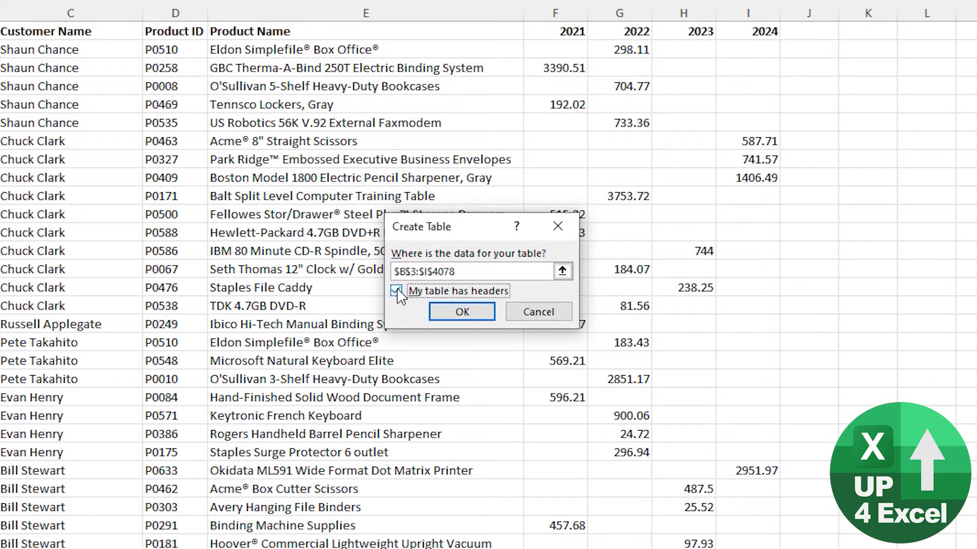
{"action": "left_click", "coordinate": [455, 312]}
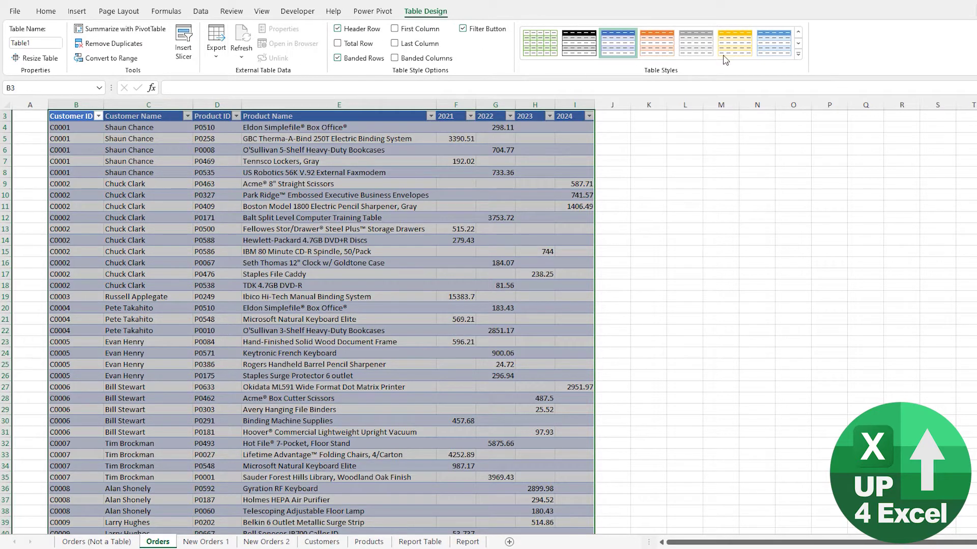
Step: View the Customer ID header's table options, then display the Report sheet
{"action": "right_click", "coordinate": [255, 169]}
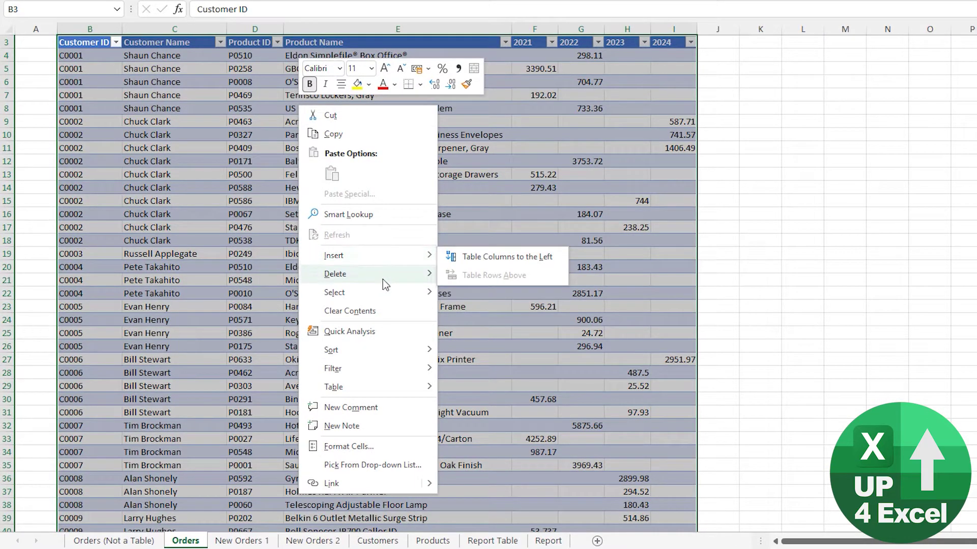
{"action": "mouse_move", "coordinate": [383, 290]}
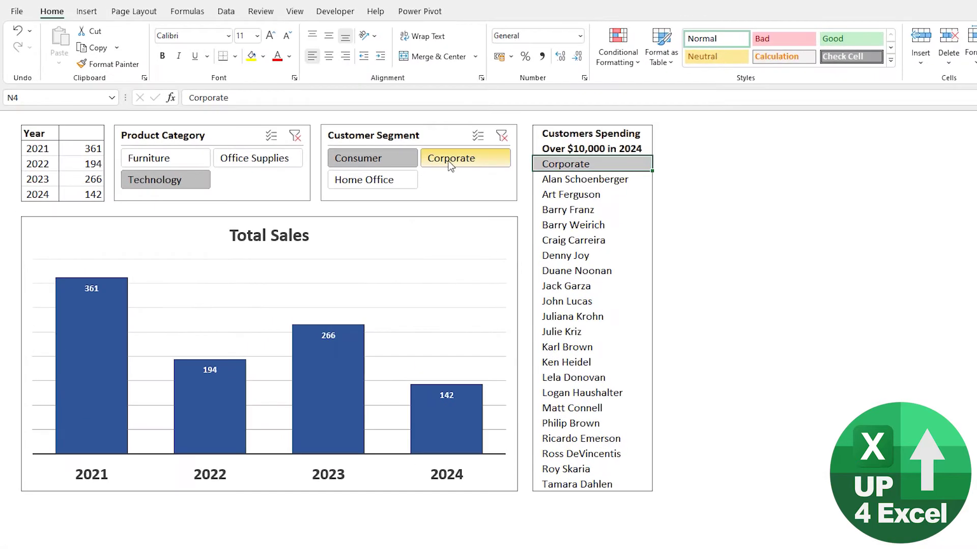
Step: Filter the report slicers to the Home Office segment and Office Supplies products
{"action": "left_click", "coordinate": [451, 162]}
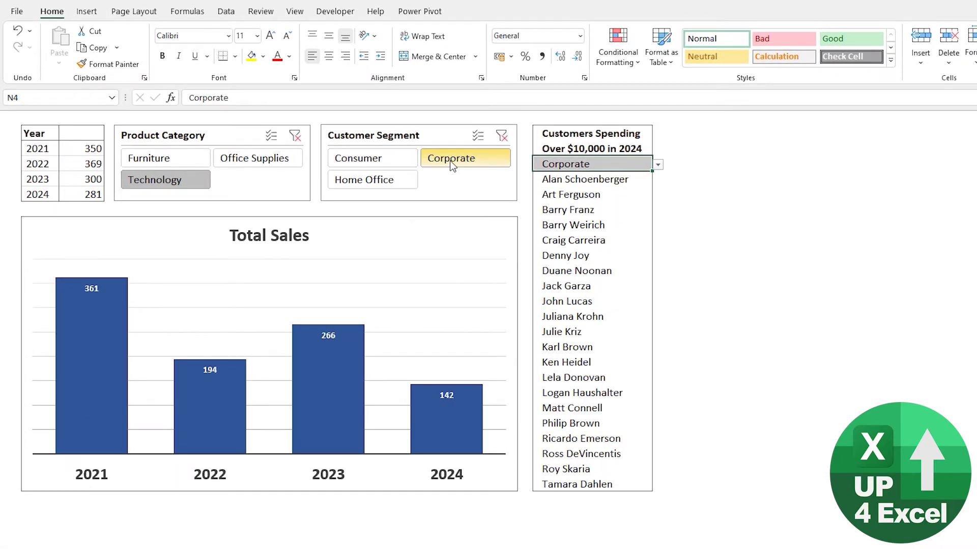
{"action": "left_click", "coordinate": [364, 179]}
{"action": "left_click", "coordinate": [251, 160]}
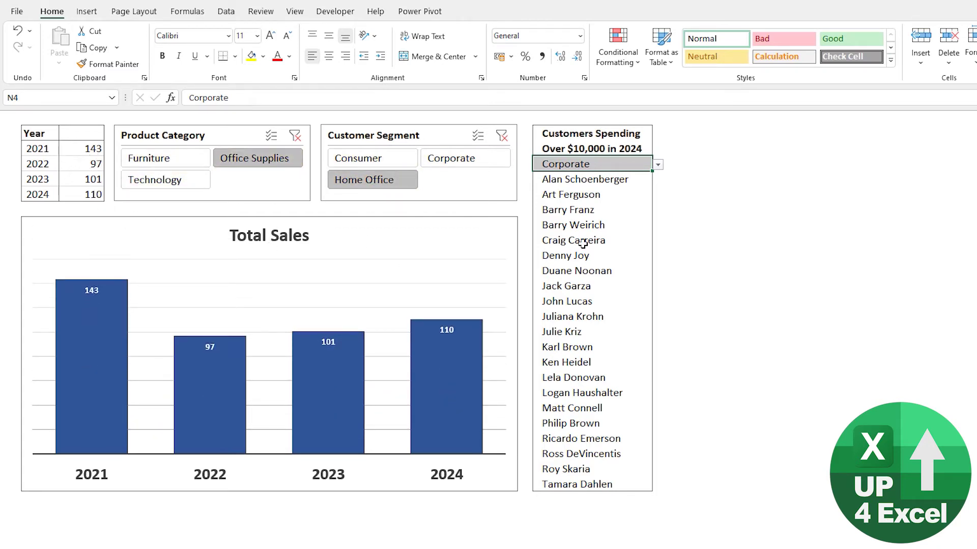
Step: Set the N4 segment dropdown to Home Office, then Consumer, and show the Report Table sheet
{"action": "left_click", "coordinate": [658, 166]}
{"action": "left_click", "coordinate": [620, 184]}
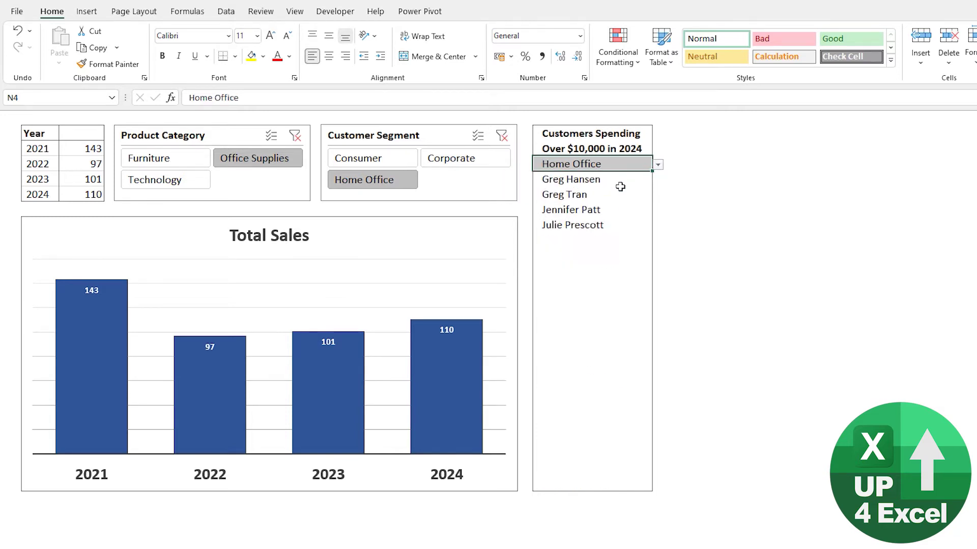
{"action": "left_click", "coordinate": [658, 165]}
{"action": "left_click", "coordinate": [602, 196]}
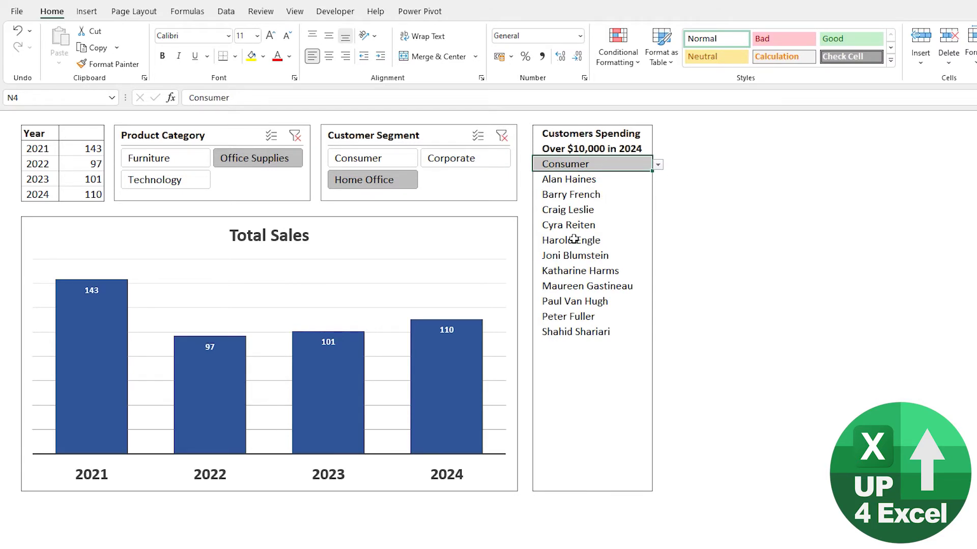
{"action": "left_click", "coordinate": [486, 537]}
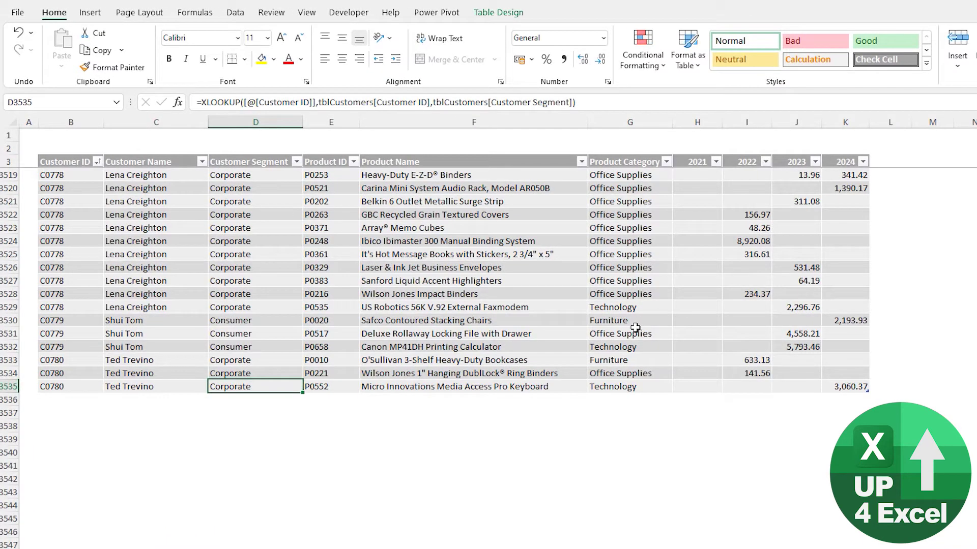
Step: Copy the Small Business order rows below the gap and paste them into the table at row 3536
{"action": "key", "text": "ctrl+Down"}
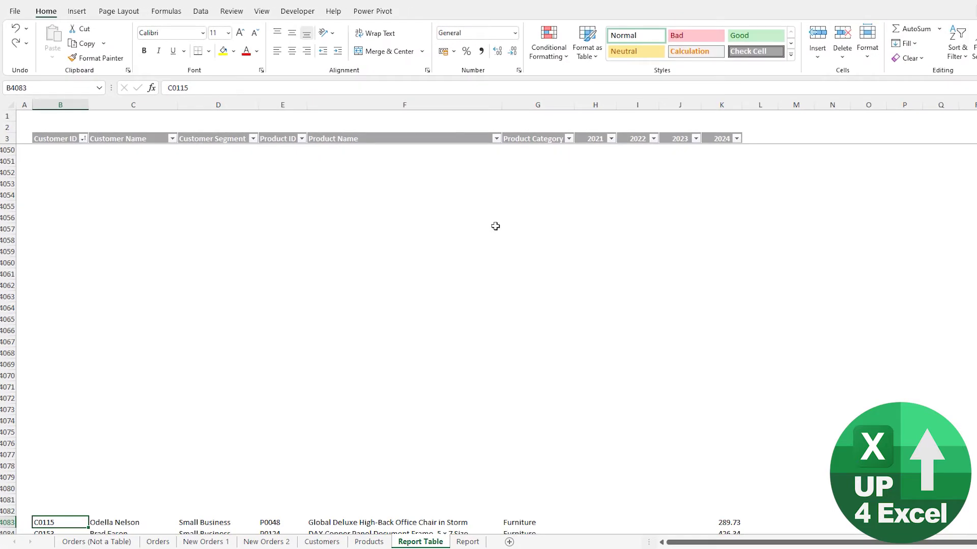
{"action": "key", "text": "Page_Down"}
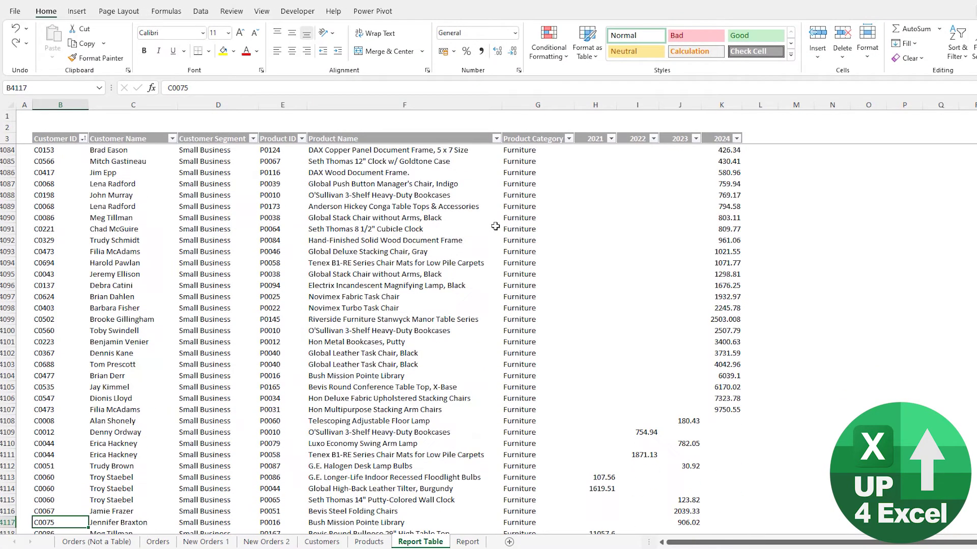
{"action": "key", "text": "ctrl+Up"}
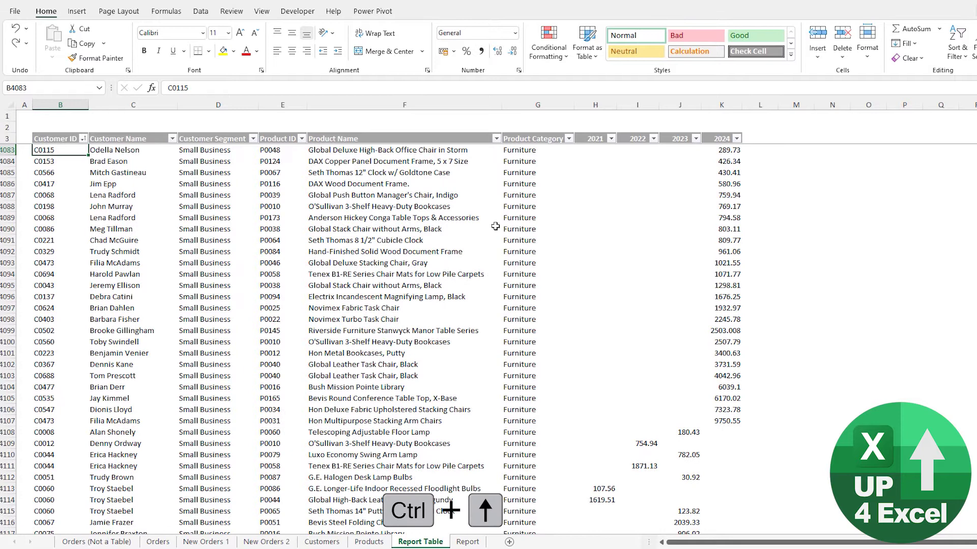
{"action": "key", "text": "ctrl+shift+End"}
{"action": "key", "text": "ctrl+shift+Up"}
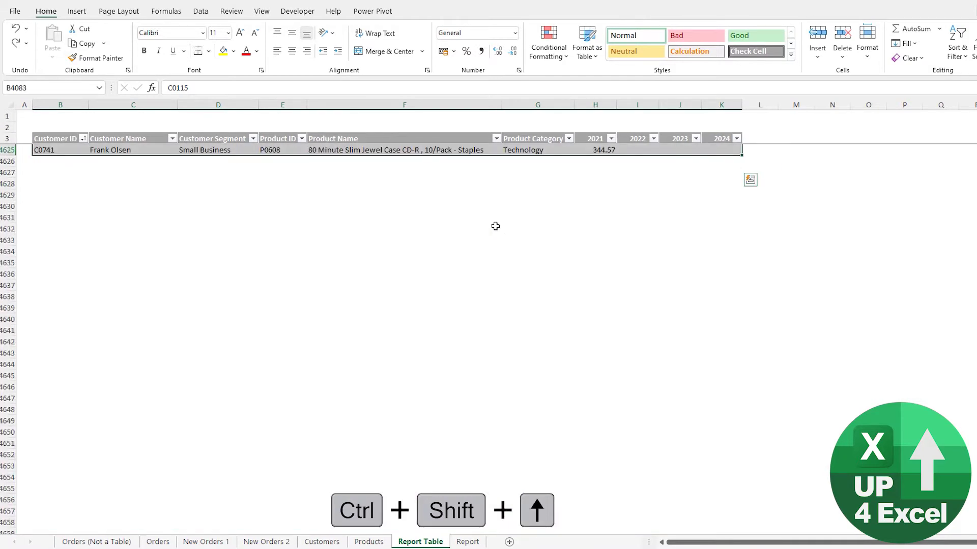
{"action": "key", "text": "ctrl+c"}
{"action": "key", "text": "ctrl+Up"}
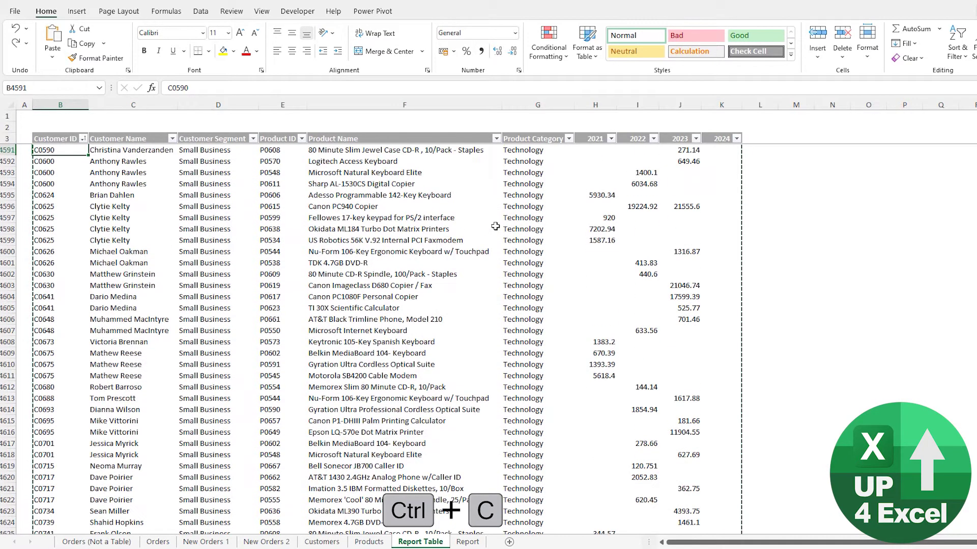
{"action": "key", "text": "ctrl+Up"}
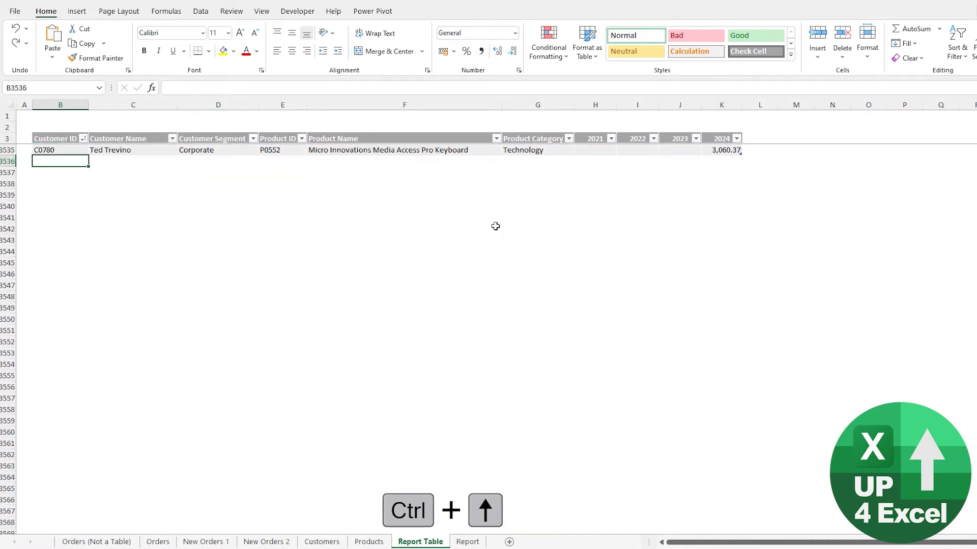
{"action": "key", "text": "ctrl+v"}
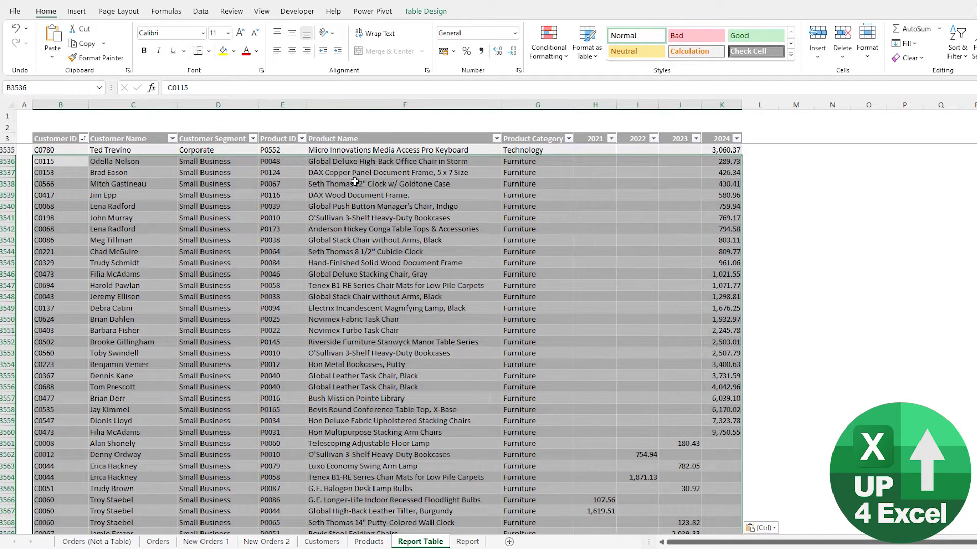
{"action": "scroll", "coordinate": [354, 182], "scroll_direction": "up", "scroll_amount": 3}
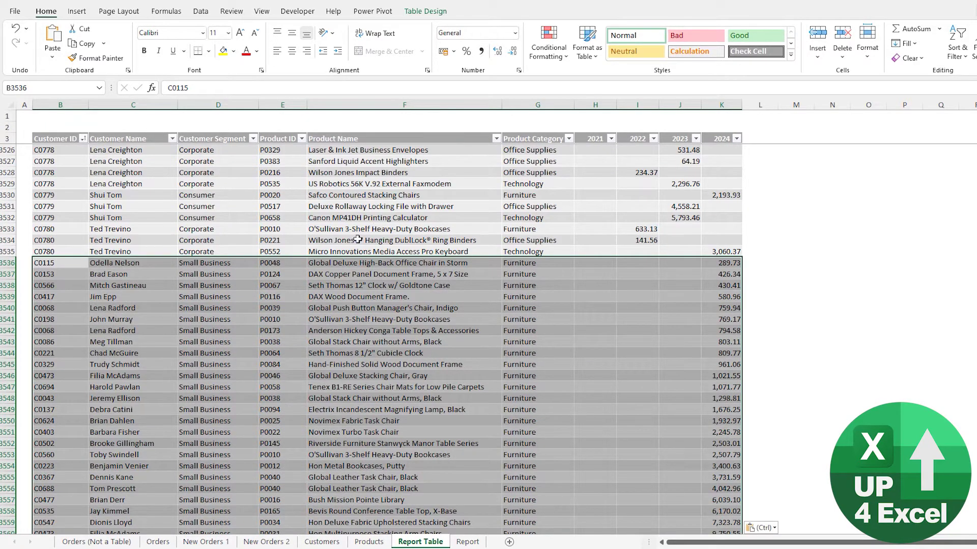
{"action": "scroll", "coordinate": [325, 263], "scroll_direction": "down", "scroll_amount": 13}
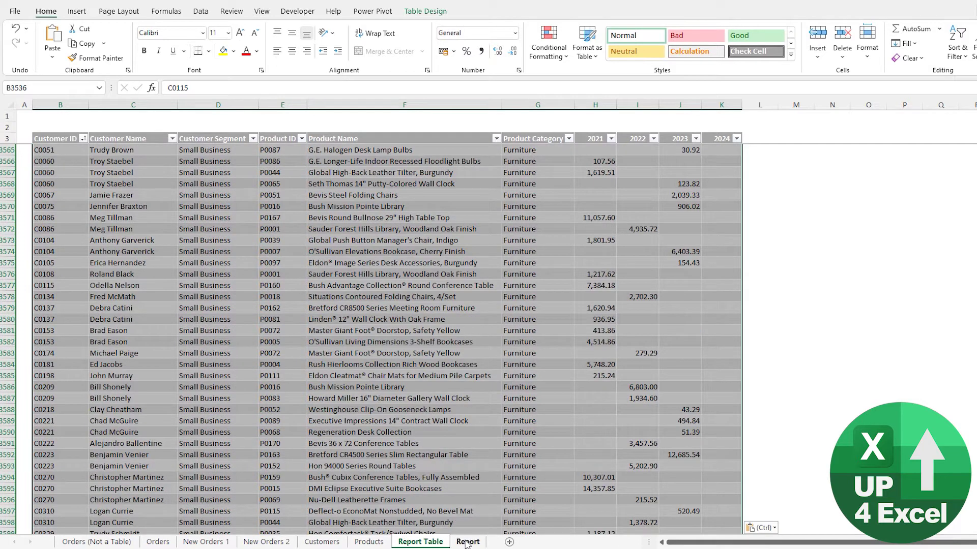
Step: On the Report sheet, refresh all data, then filter to Small Business and Technology and list Small Business top spenders
{"action": "left_click", "coordinate": [550, 537]}
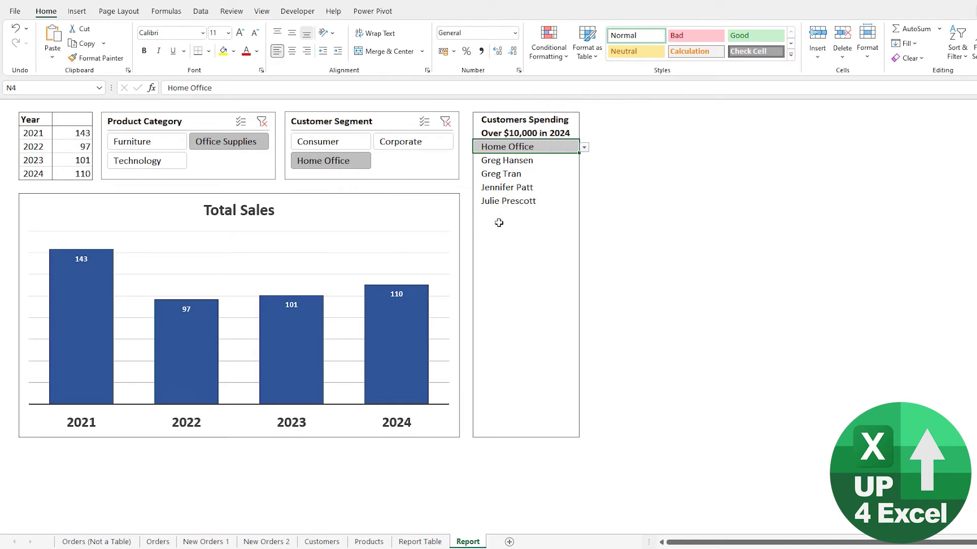
{"action": "key", "text": "ctrl+alt+F5"}
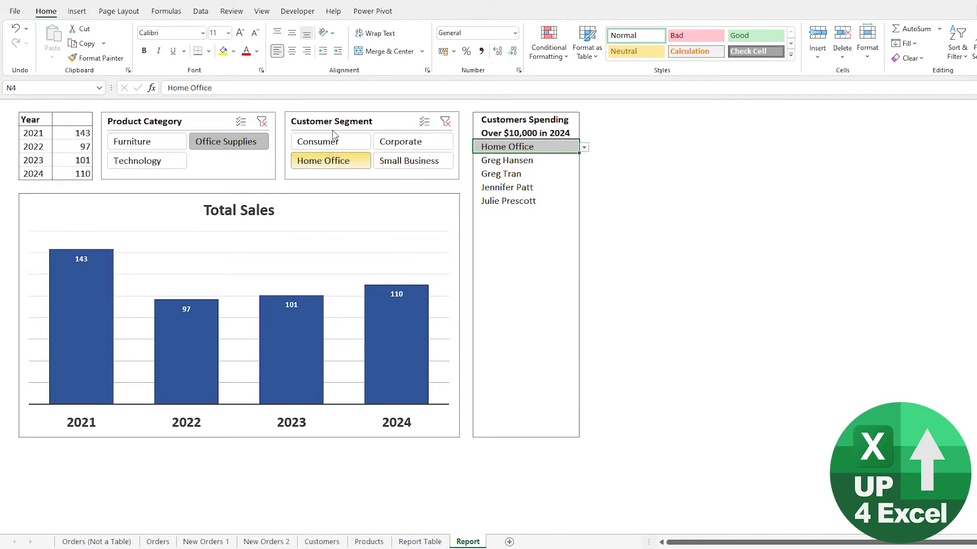
{"action": "left_click", "coordinate": [408, 161]}
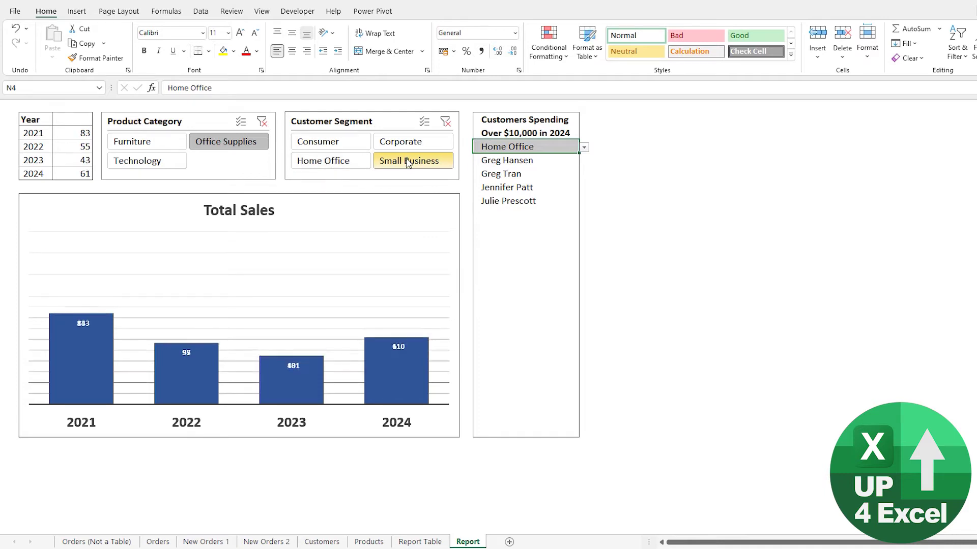
{"action": "left_click", "coordinate": [584, 148]}
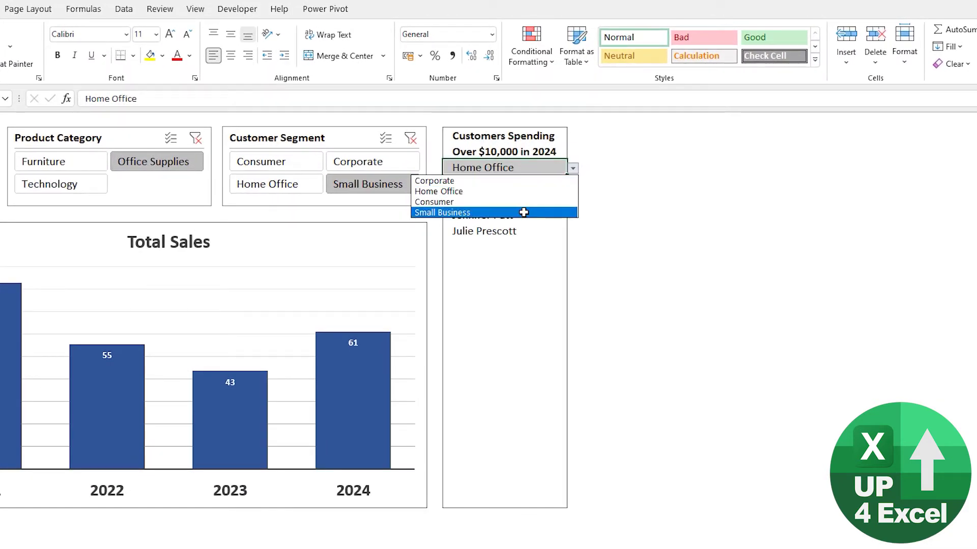
{"action": "left_click", "coordinate": [523, 212]}
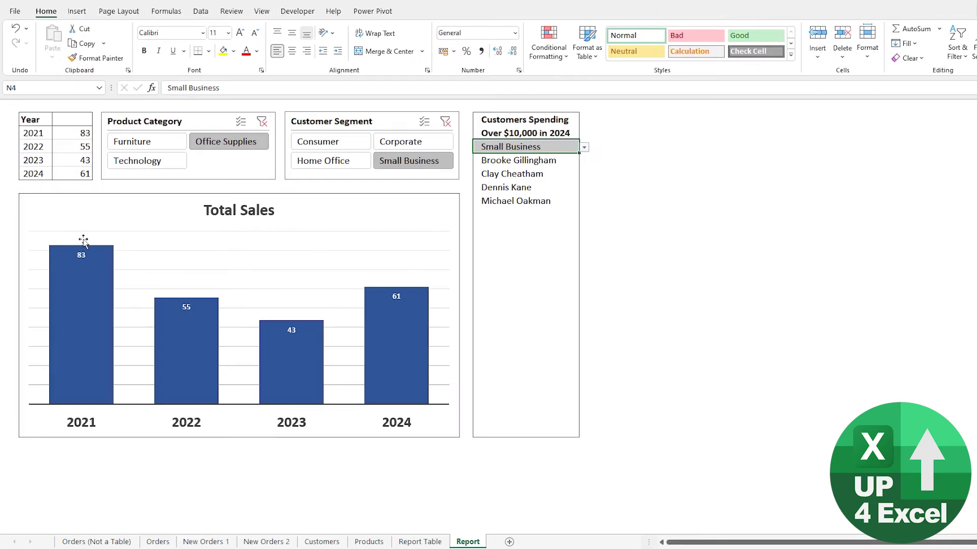
{"action": "left_click", "coordinate": [146, 142]}
{"action": "left_click", "coordinate": [153, 161]}
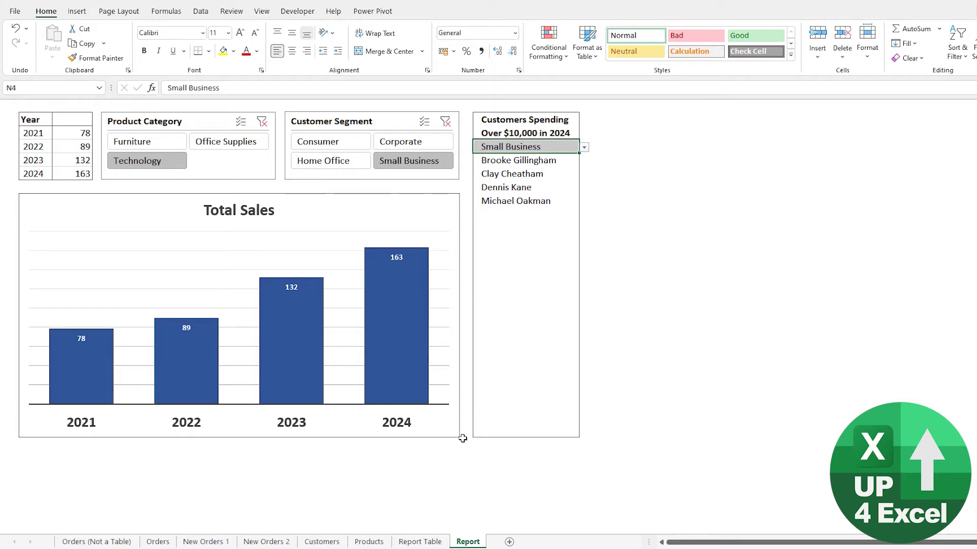
Step: Add a blank row at the bottom of the Orders table and resize the table to include it
{"action": "left_click", "coordinate": [147, 541]}
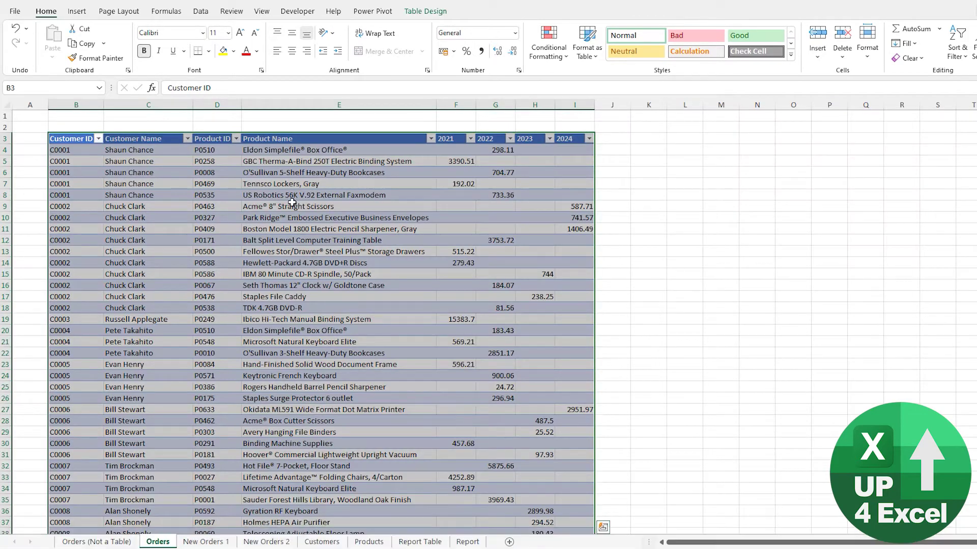
{"action": "left_click", "coordinate": [508, 152]}
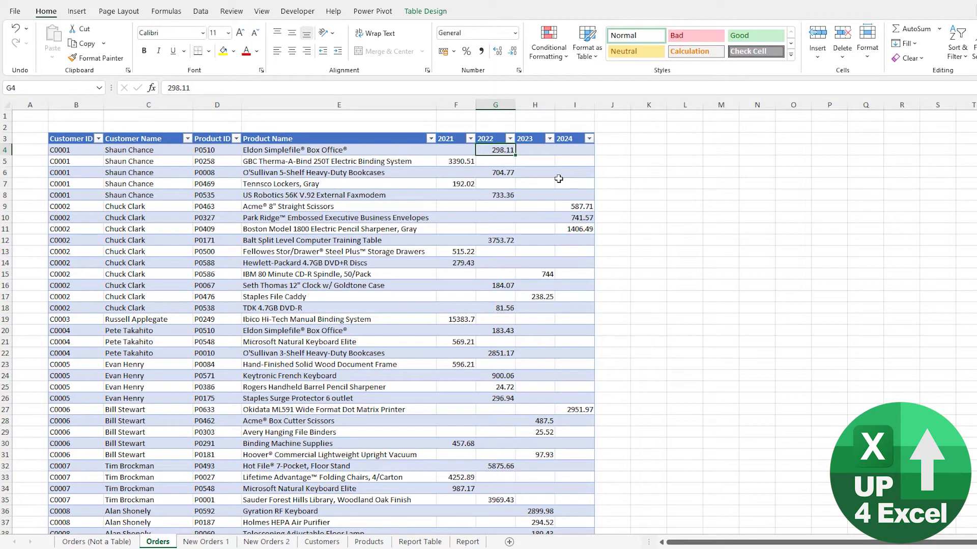
{"action": "key", "text": "ctrl+End"}
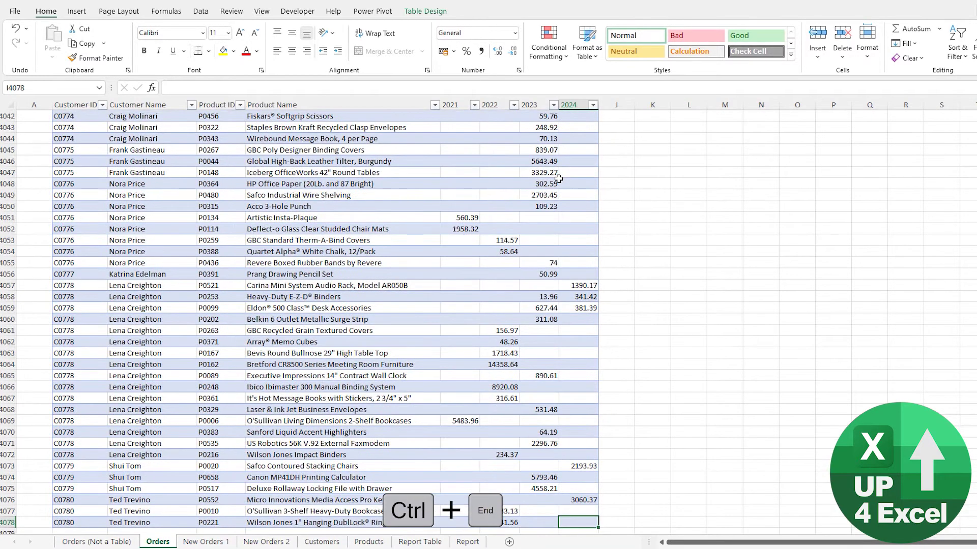
{"action": "key", "text": "Tab"}
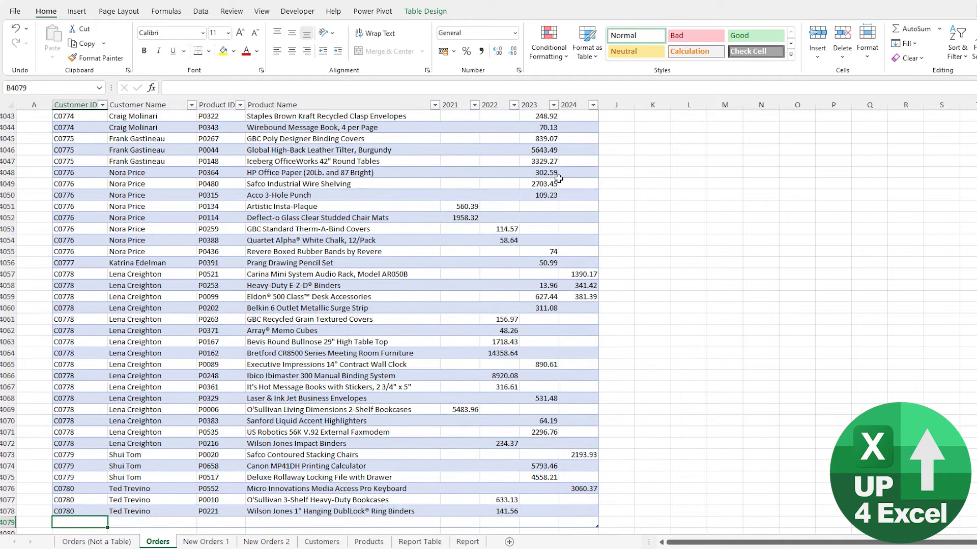
{"action": "scroll", "coordinate": [383, 253], "scroll_direction": "down", "scroll_amount": 3}
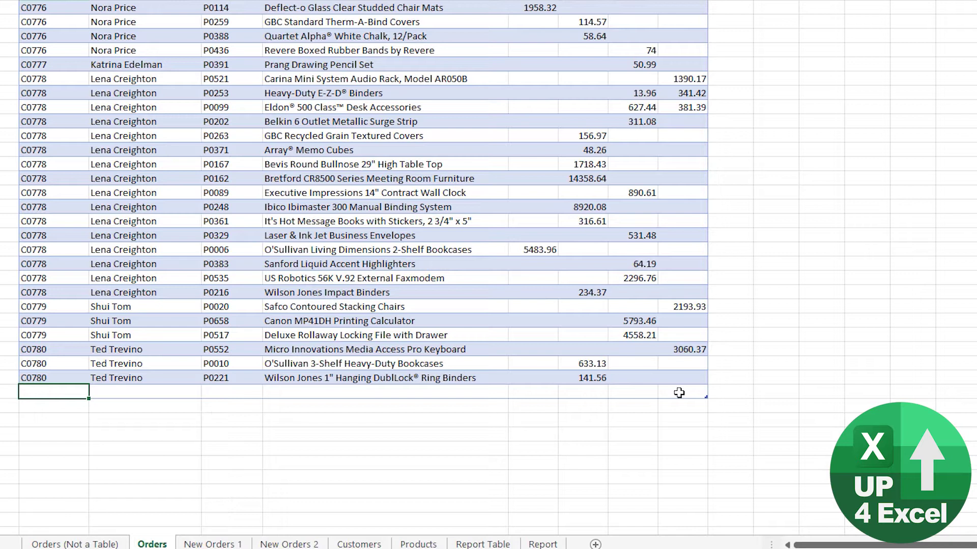
{"action": "mouse_move", "coordinate": [707, 399]}
{"action": "left_mouse_down"}
{"action": "mouse_move", "coordinate": [616, 396]}
{"action": "mouse_move", "coordinate": [747, 397]}
{"action": "mouse_move", "coordinate": [696, 397]}
{"action": "left_mouse_up"}
{"action": "key", "text": "ctrl+Home"}
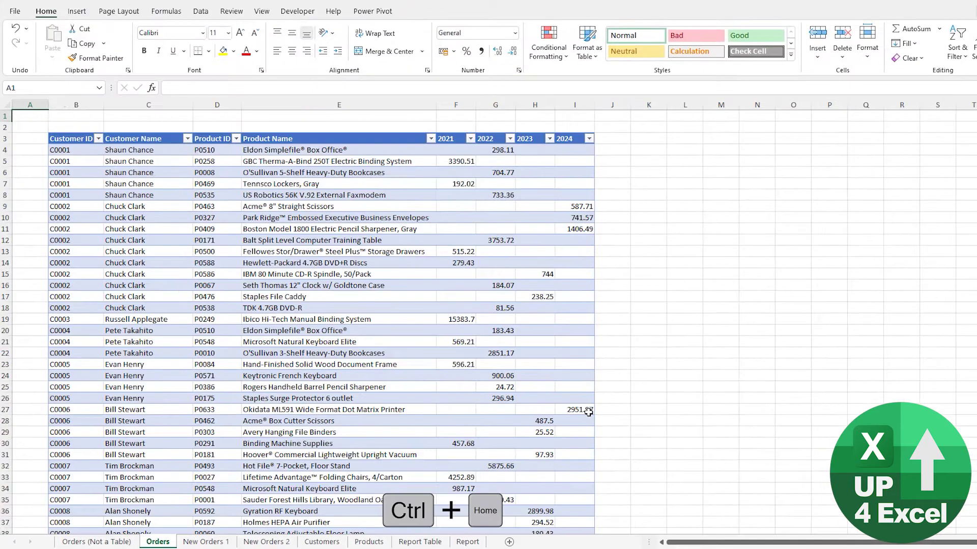
Step: Enter the header 'Total' in J3 to extend the orders table with a new column
{"action": "left_click", "coordinate": [617, 138]}
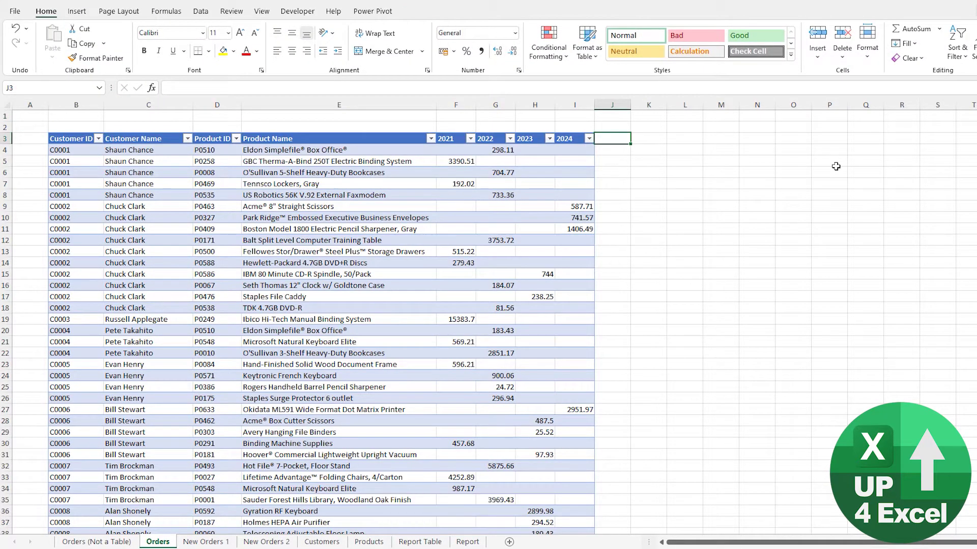
{"action": "type", "text": "Total"}
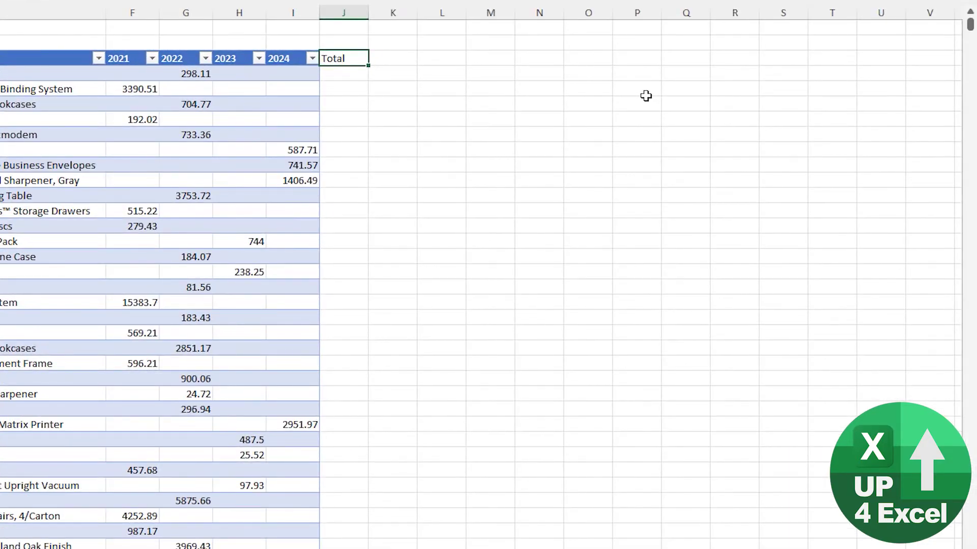
{"action": "key", "text": "Return"}
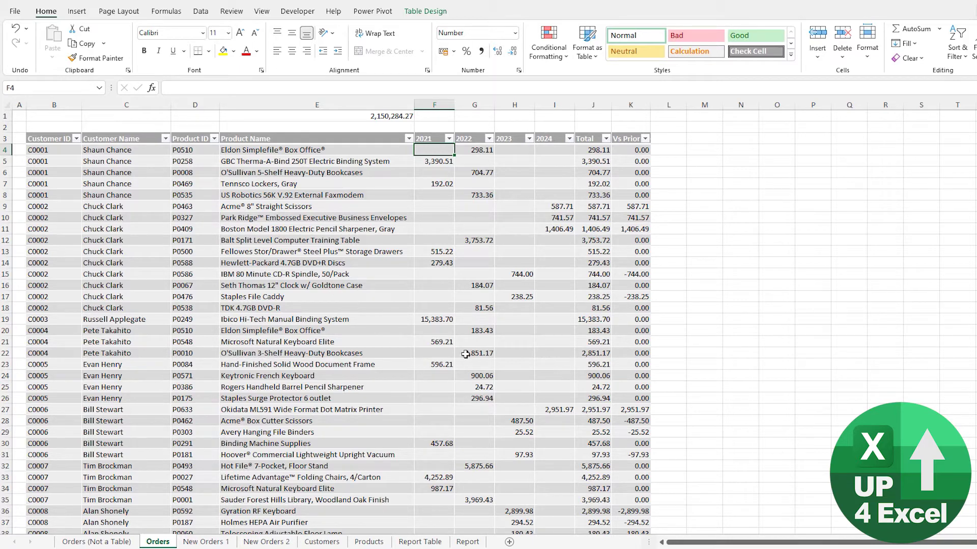
{"action": "left_click", "coordinate": [200, 9]}
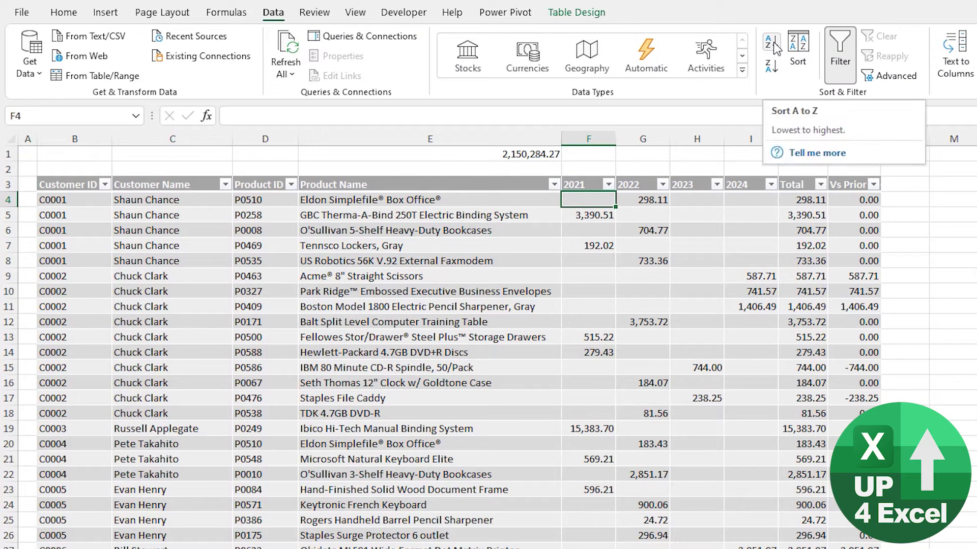
Step: Sort the table on the 2021 column ascending, then largest to smallest
{"action": "left_click", "coordinate": [774, 49]}
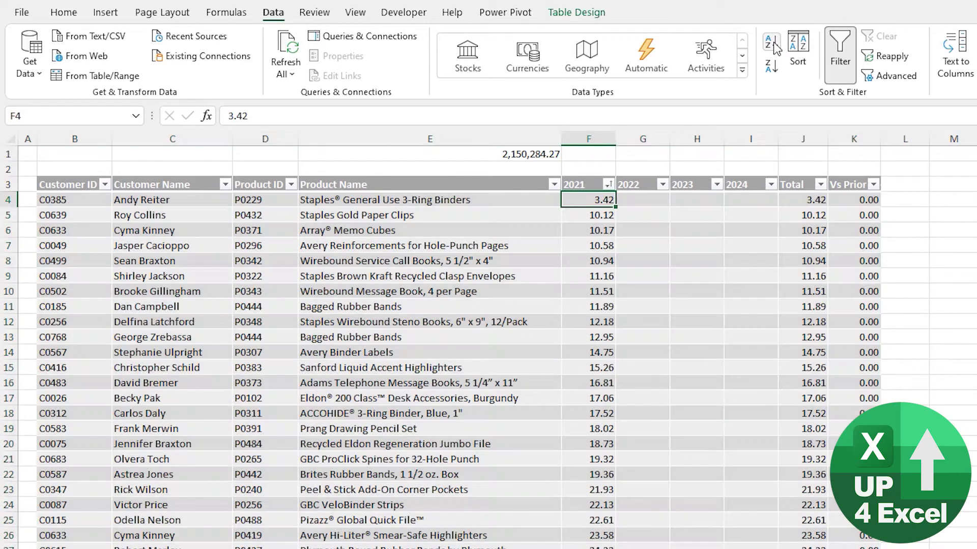
{"action": "left_click", "coordinate": [771, 66]}
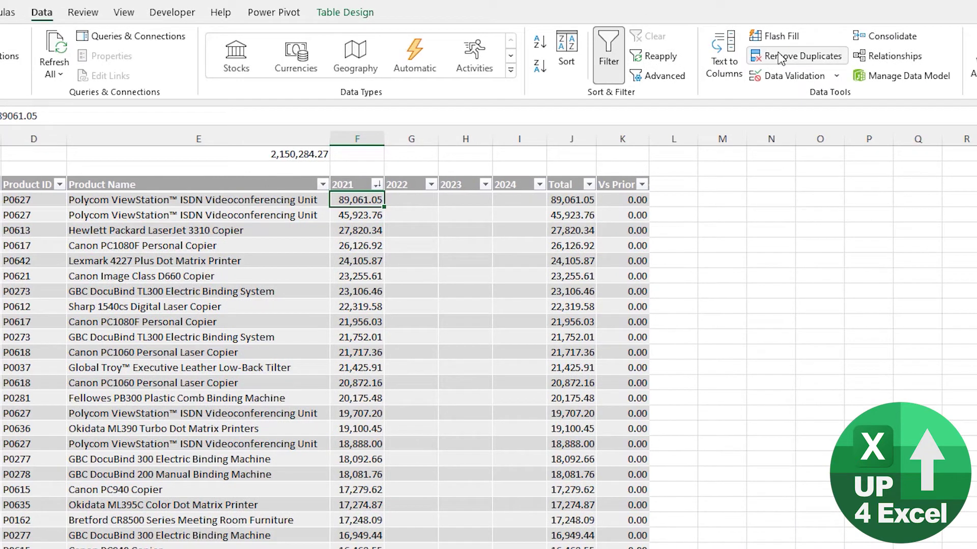
{"action": "left_click", "coordinate": [793, 56]}
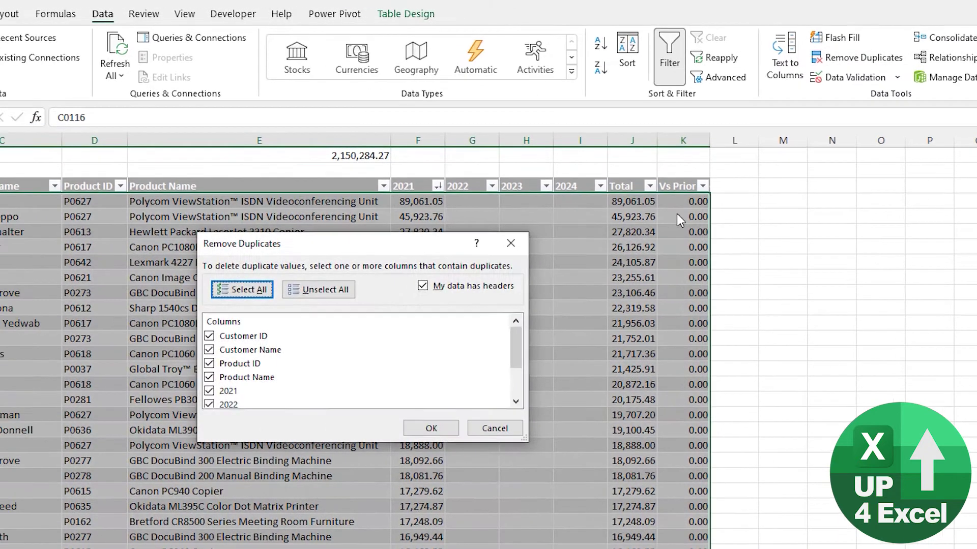
{"action": "scroll", "coordinate": [241, 350], "scroll_direction": "down", "scroll_amount": 2}
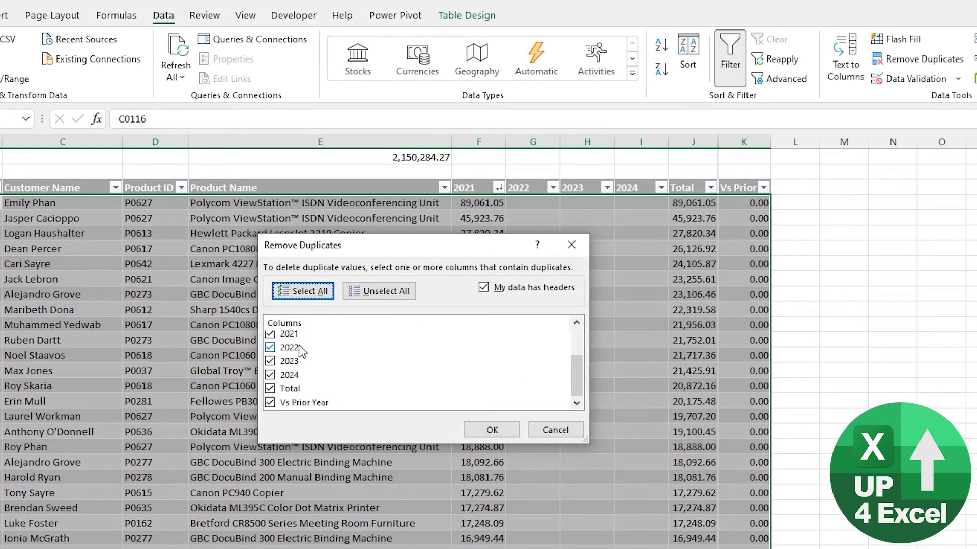
{"action": "scroll", "coordinate": [302, 356], "scroll_direction": "up", "scroll_amount": 2}
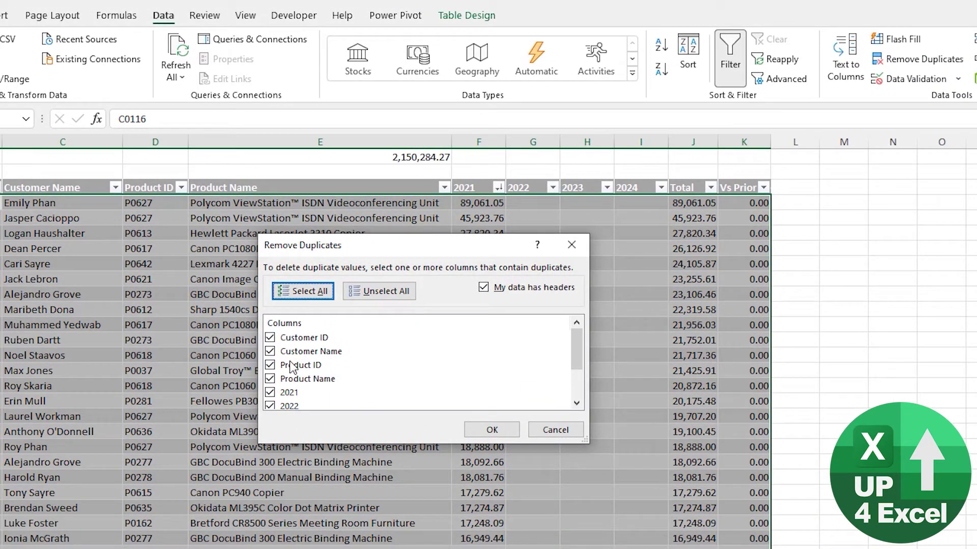
{"action": "left_click", "coordinate": [559, 421]}
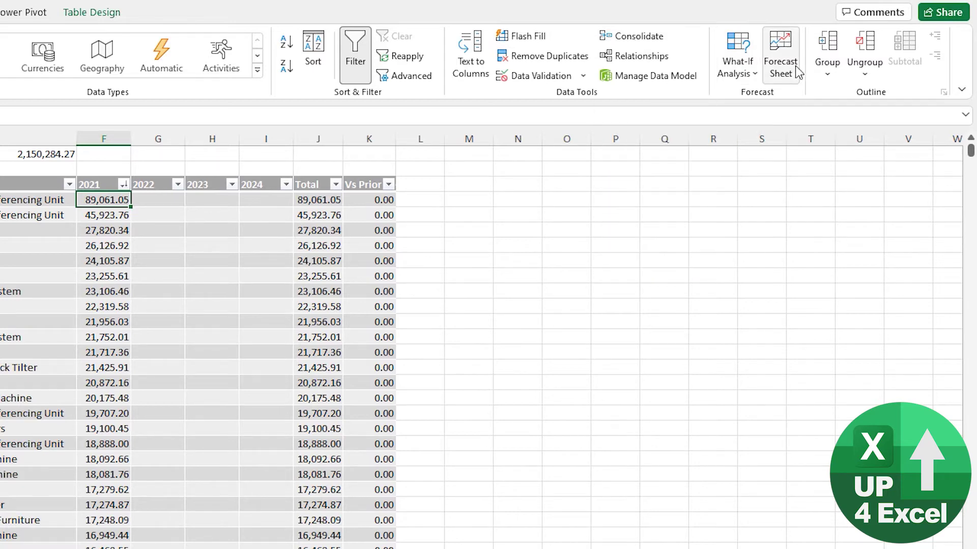
{"action": "left_click", "coordinate": [780, 60]}
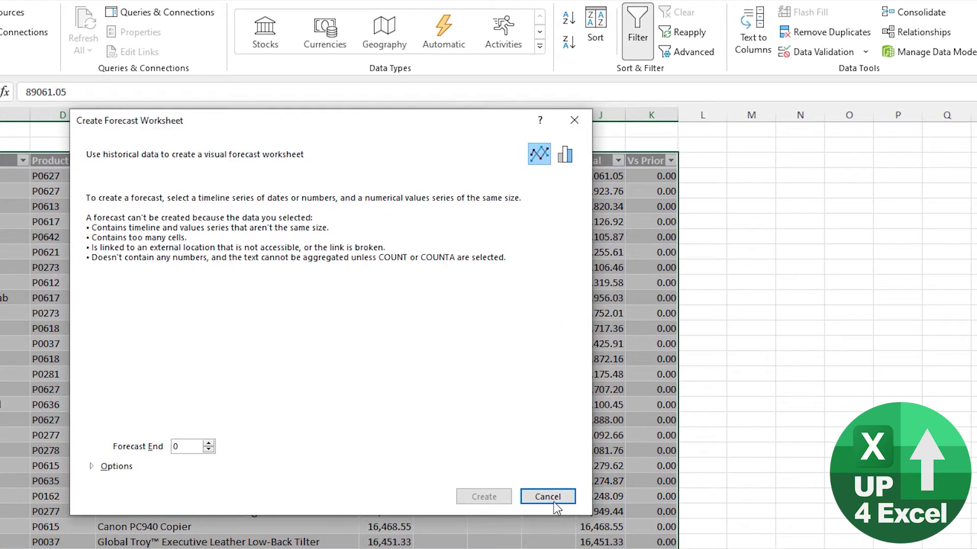
{"action": "left_click", "coordinate": [555, 502]}
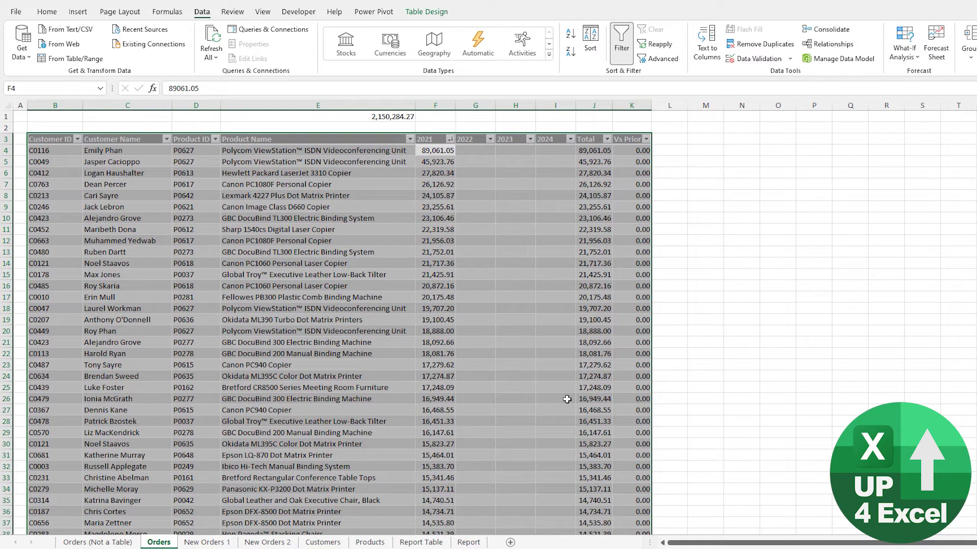
Step: Use Ctrl+A inside the table to select the data body, then the headers, then the whole sheet
{"action": "left_click", "coordinate": [343, 285]}
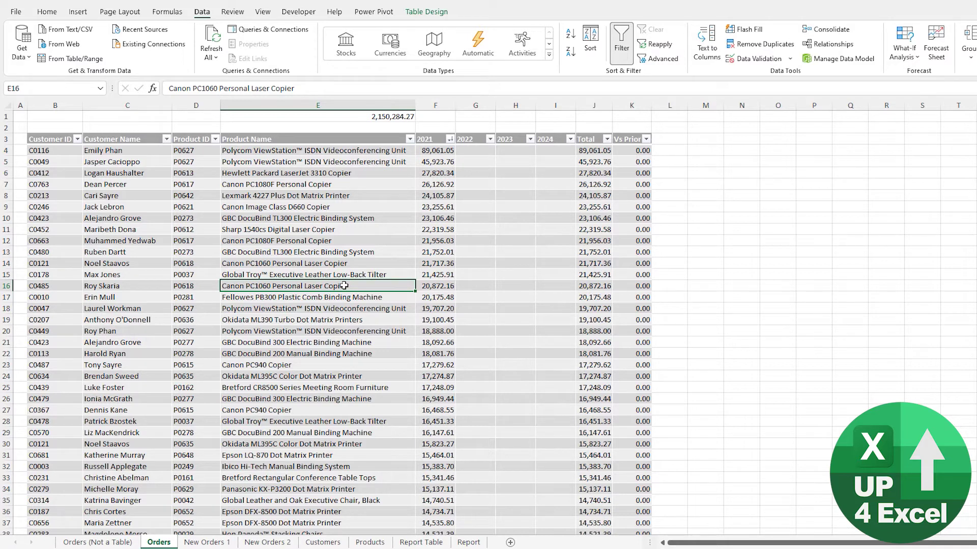
{"action": "key", "text": "ctrl+a"}
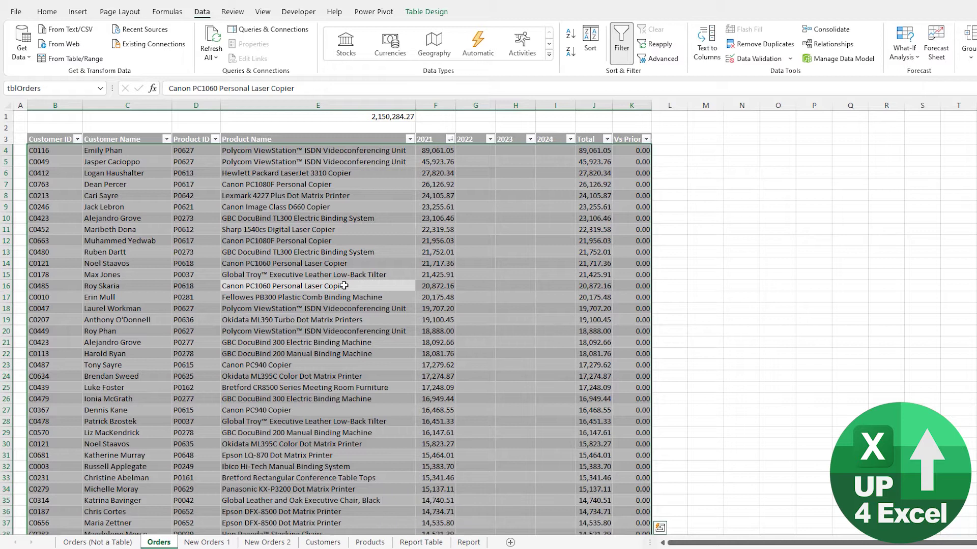
{"action": "key", "text": "ctrl+a"}
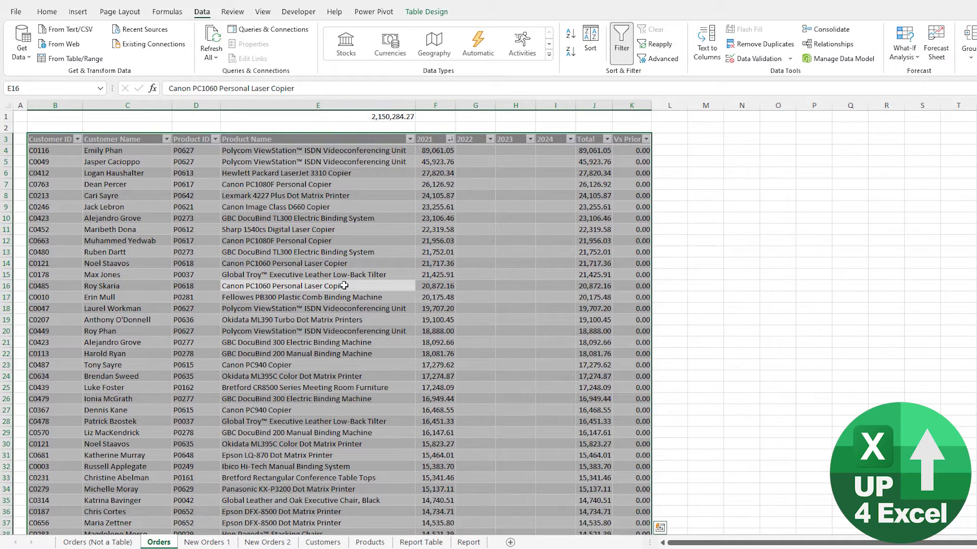
{"action": "left_click", "coordinate": [308, 241], "text": "ctrl"}
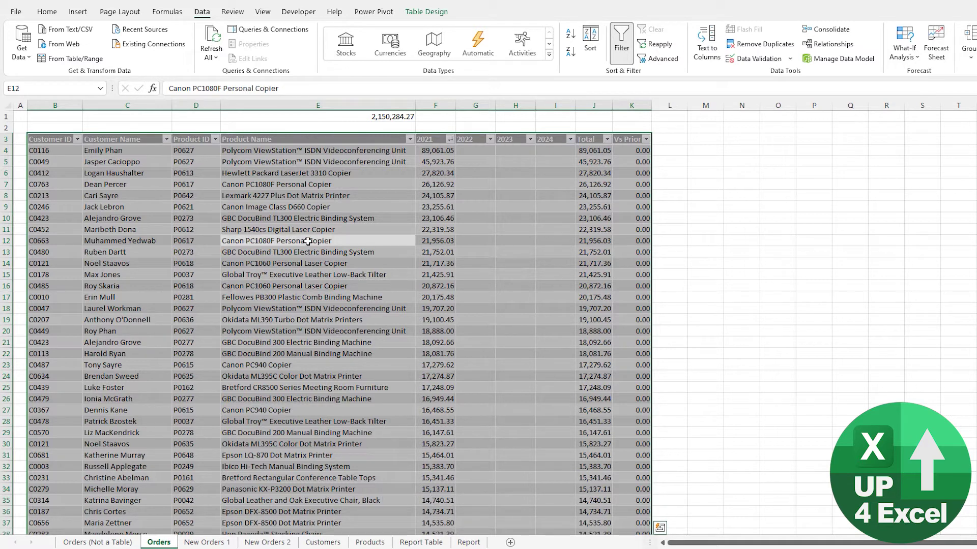
{"action": "key", "text": "ctrl+a"}
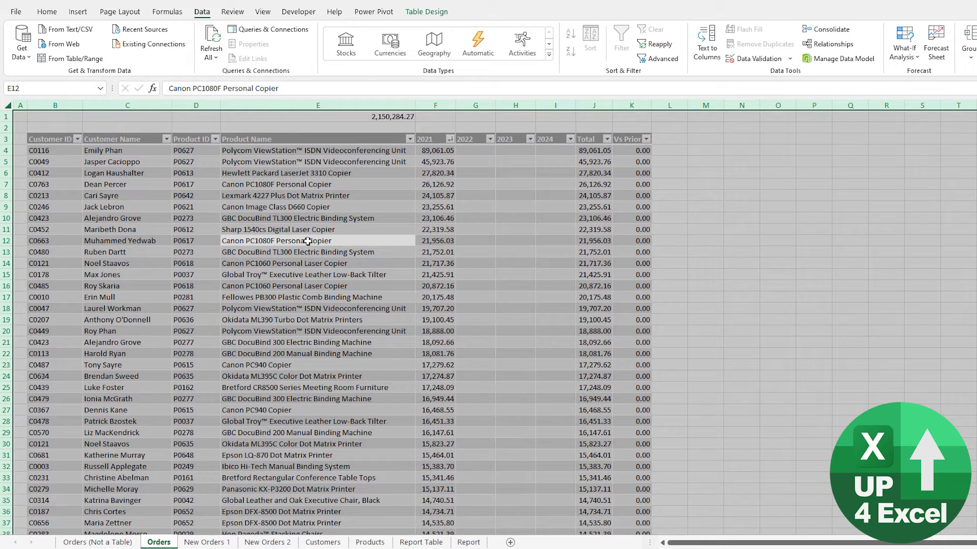
Step: Sort the table ascending by Product ID with Alt+A, S, A
{"action": "key", "text": "Left"}
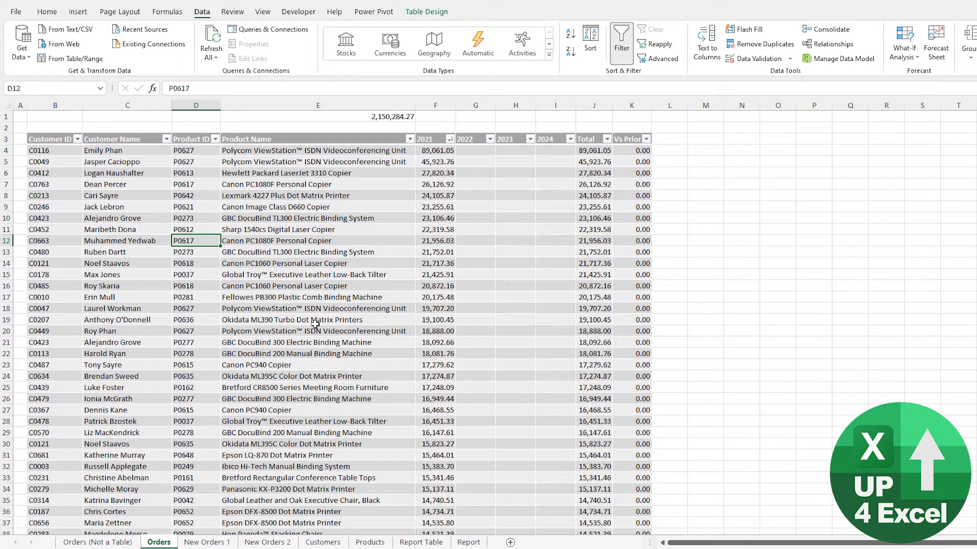
{"action": "key", "text": "alt+a"}
{"action": "key", "text": "s"}
{"action": "key", "text": "a"}
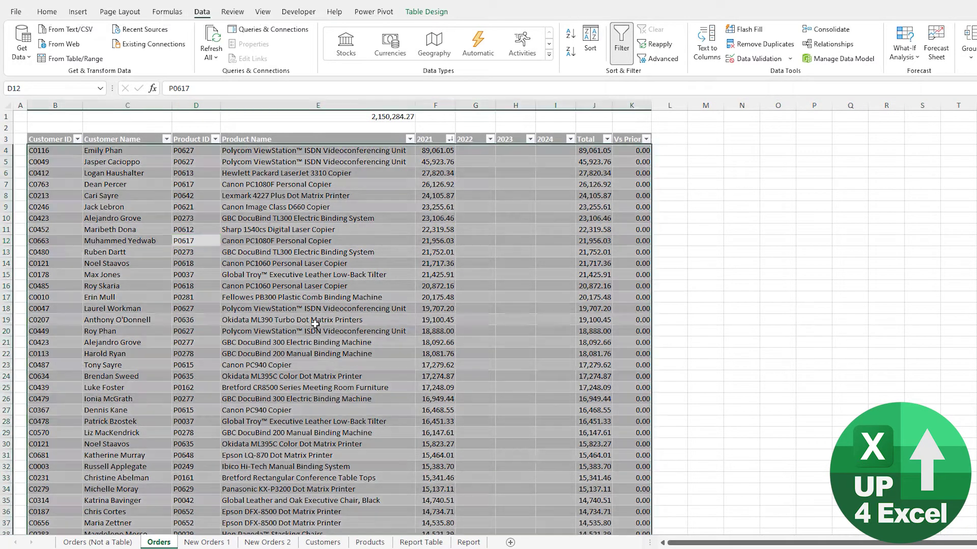
{"action": "key", "text": "Left"}
{"action": "key", "text": "Left"}
Step: Sort ascending by Customer ID, keeping Product ID order within each customer, and select the Product Name column
{"action": "key", "text": "alt+a"}
{"action": "key", "text": "s"}
{"action": "key", "text": "a"}
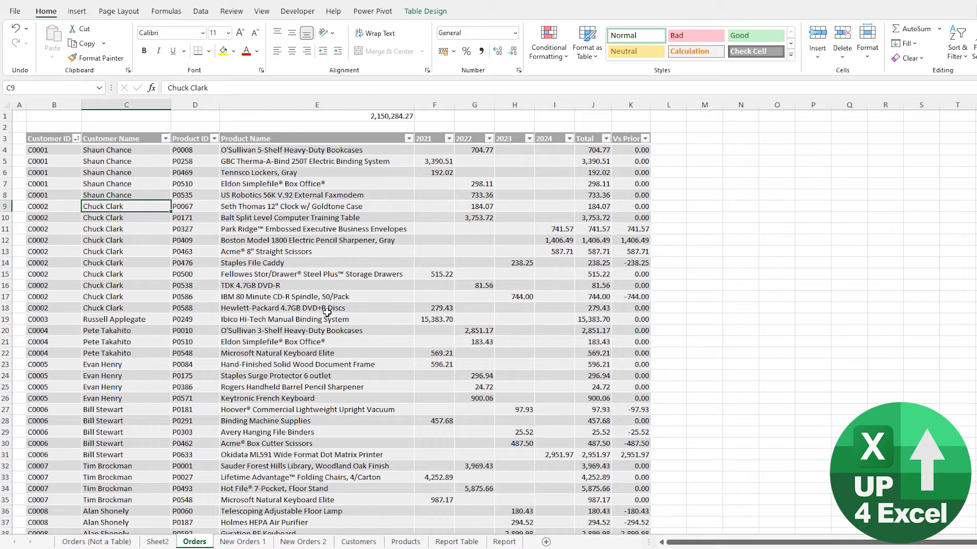
{"action": "scroll", "coordinate": [270, 249], "scroll_direction": "down", "scroll_amount": 2}
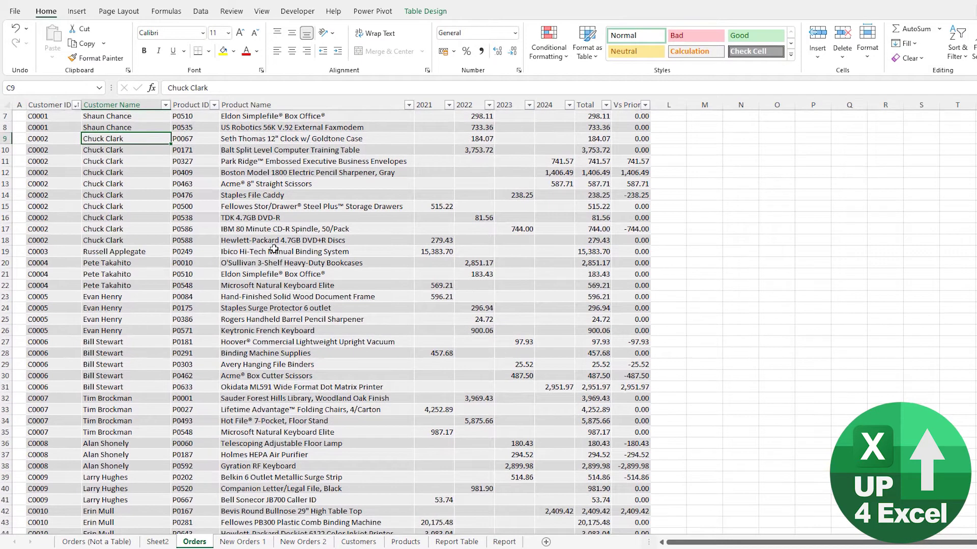
{"action": "scroll", "coordinate": [273, 249], "scroll_direction": "down", "scroll_amount": 1}
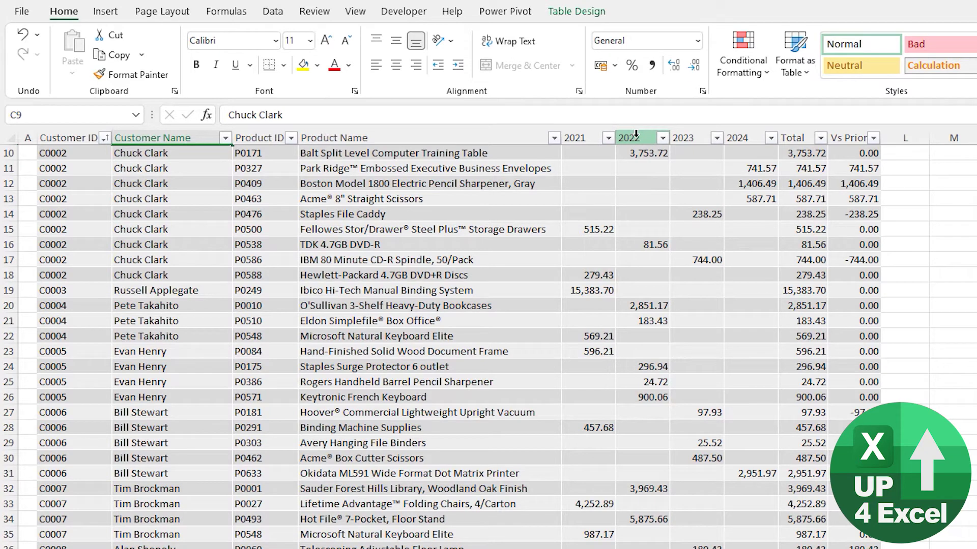
{"action": "left_click", "coordinate": [418, 133]}
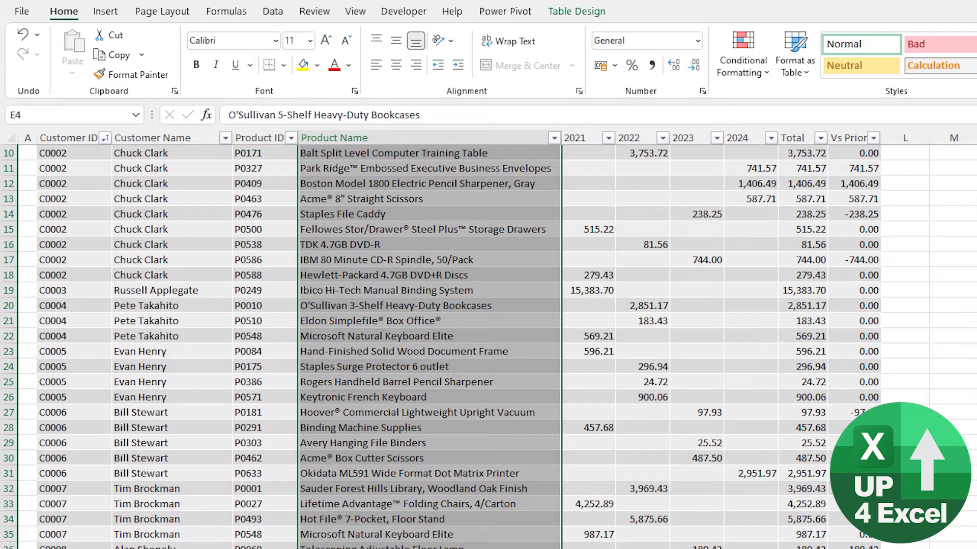
{"action": "scroll", "coordinate": [457, 341], "scroll_direction": "up", "scroll_amount": 3}
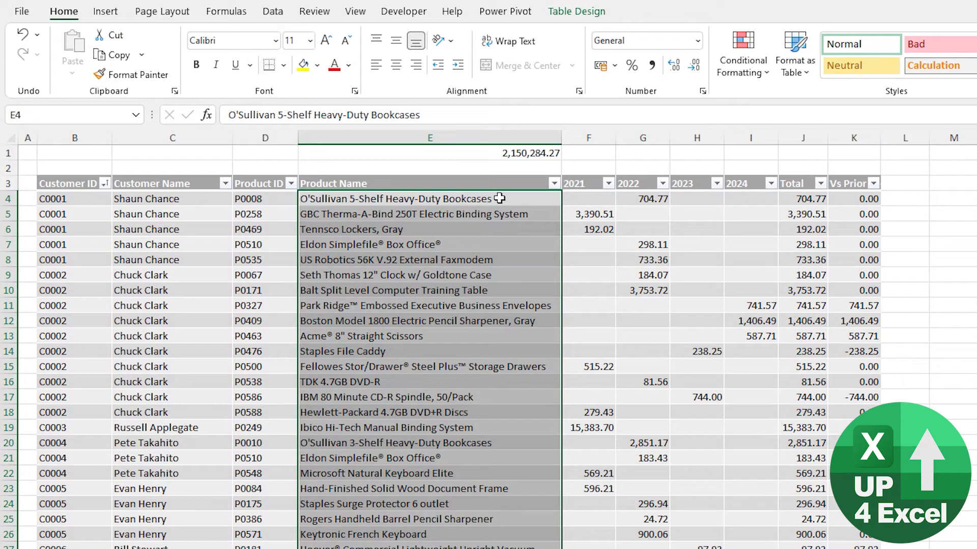
{"action": "left_click", "coordinate": [584, 131]}
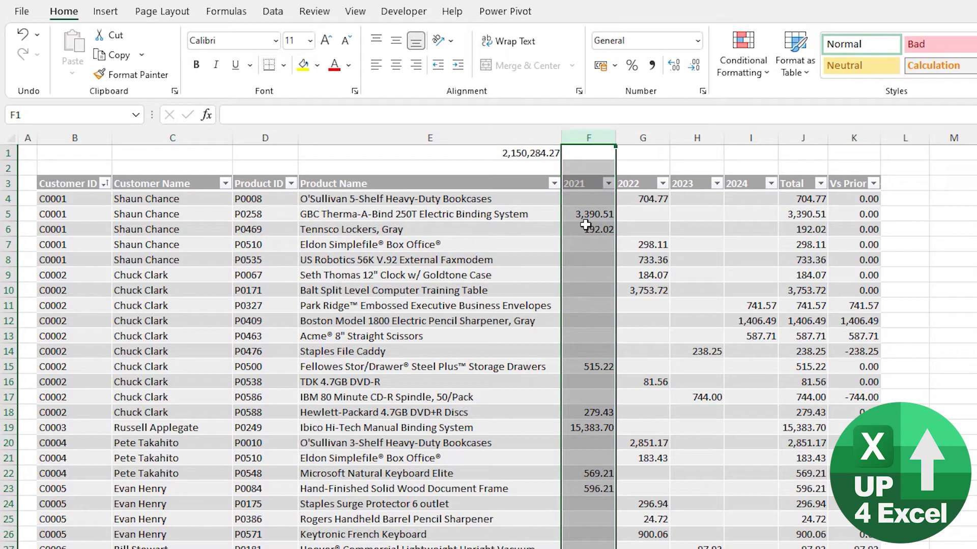
{"action": "left_click", "coordinate": [590, 204]}
{"action": "scroll", "coordinate": [593, 212], "scroll_direction": "down", "scroll_amount": 3}
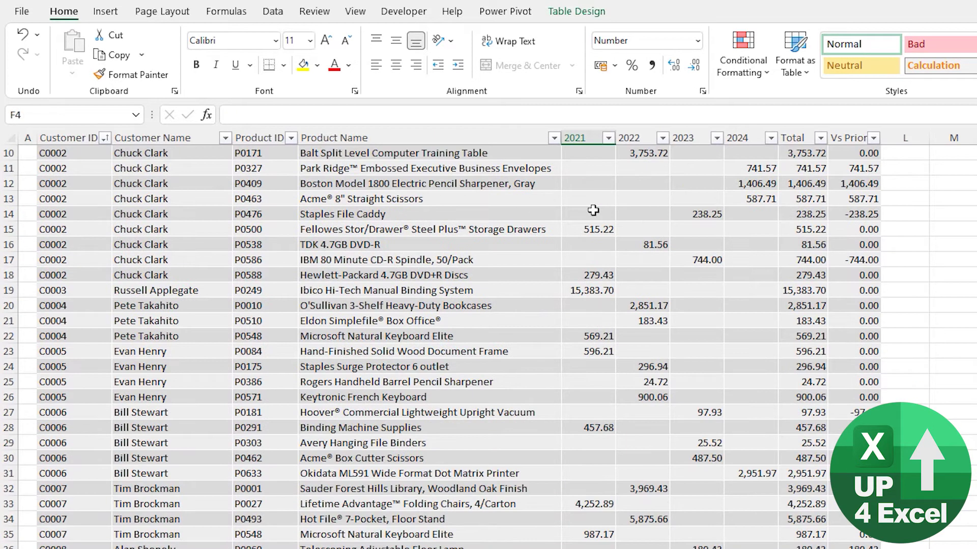
{"action": "left_click", "coordinate": [579, 130]}
{"action": "scroll", "coordinate": [599, 185], "scroll_direction": "up", "scroll_amount": 3}
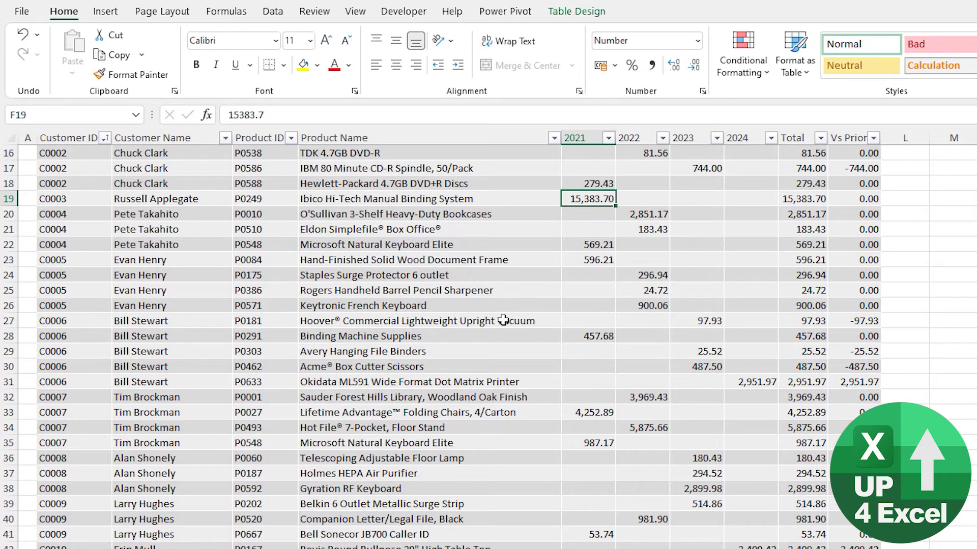
{"action": "scroll", "coordinate": [503, 320], "scroll_direction": "down", "scroll_amount": 4}
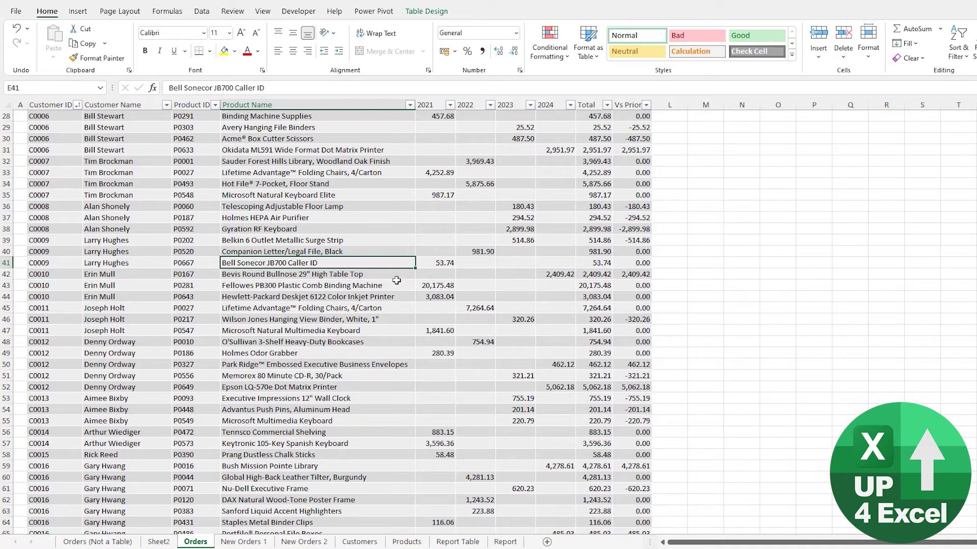
Step: Find the end of the Orders table, then copy New Orders 2 rows B4:I82 and return to Orders
{"action": "key", "text": "ctrl+Down"}
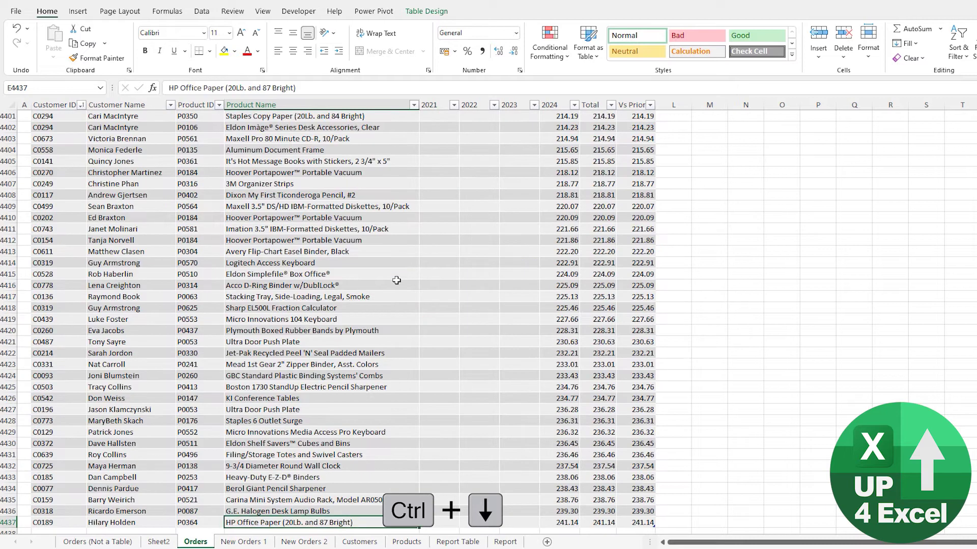
{"action": "scroll", "coordinate": [396, 280], "scroll_direction": "up", "scroll_amount": 11}
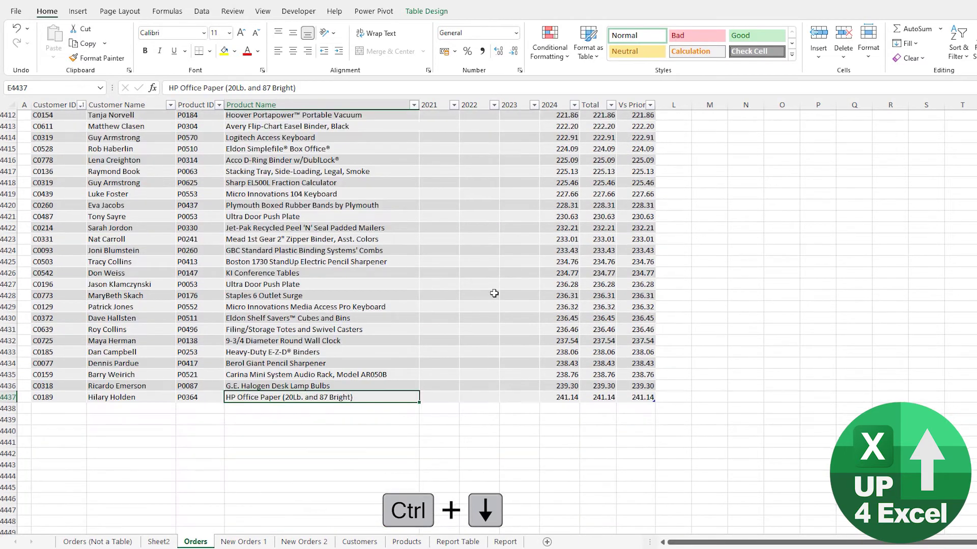
{"action": "scroll", "coordinate": [531, 321], "scroll_direction": "up", "scroll_amount": 10}
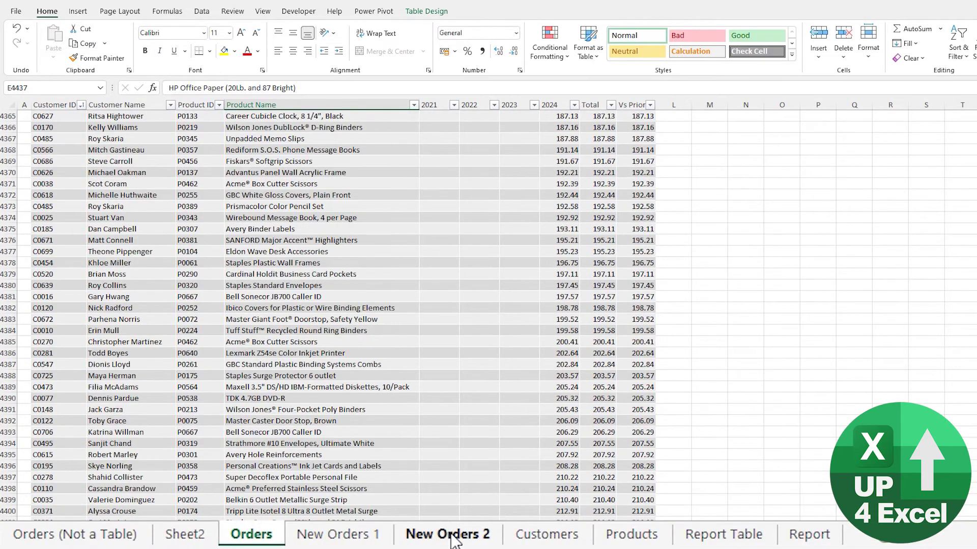
{"action": "left_click", "coordinate": [305, 542]}
{"action": "scroll", "coordinate": [161, 315], "scroll_direction": "up", "scroll_amount": 4}
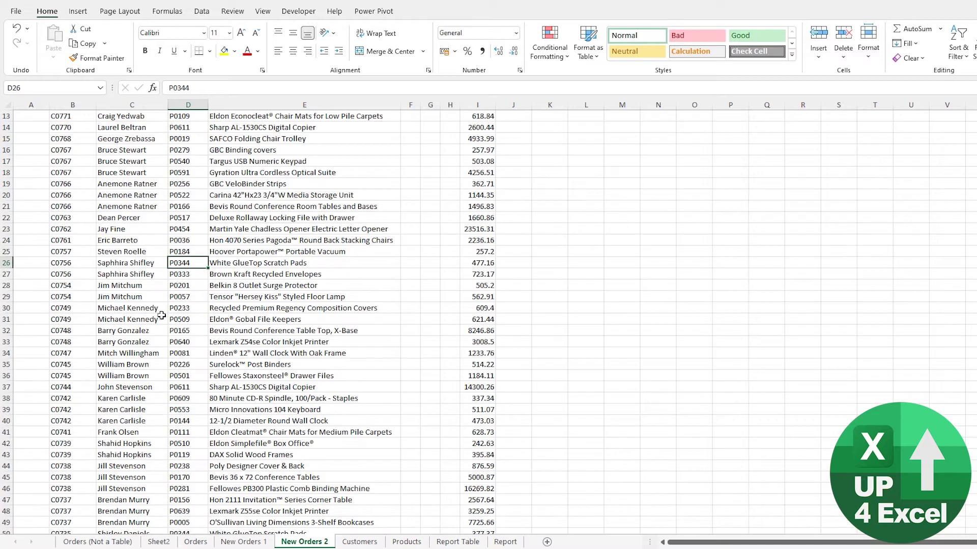
{"action": "left_click", "coordinate": [80, 229]}
{"action": "key", "text": "ctrl+Up"}
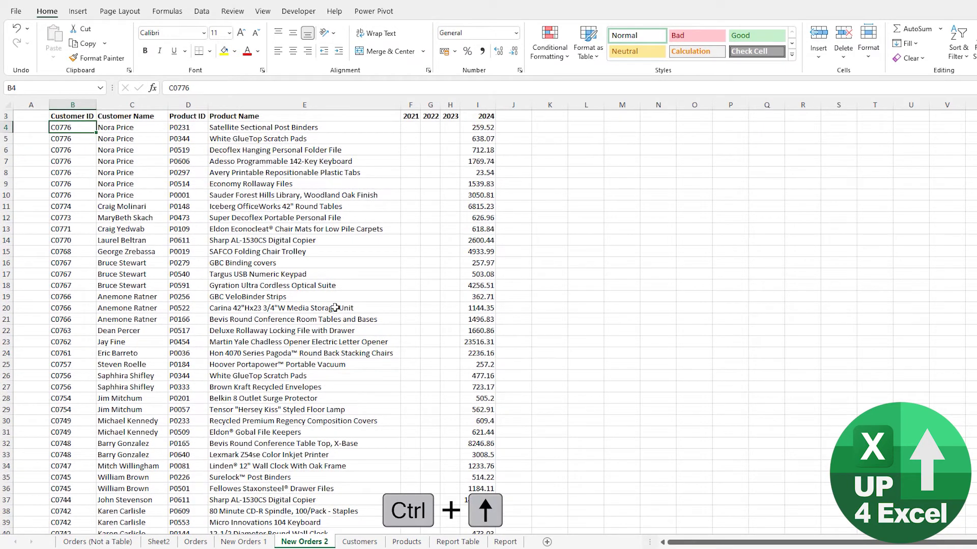
{"action": "key", "text": "ctrl+shift+Right"}
{"action": "key", "text": "ctrl+shift+Right"}
{"action": "key", "text": "ctrl+shift+Down"}
{"action": "key", "text": "ctrl+c"}
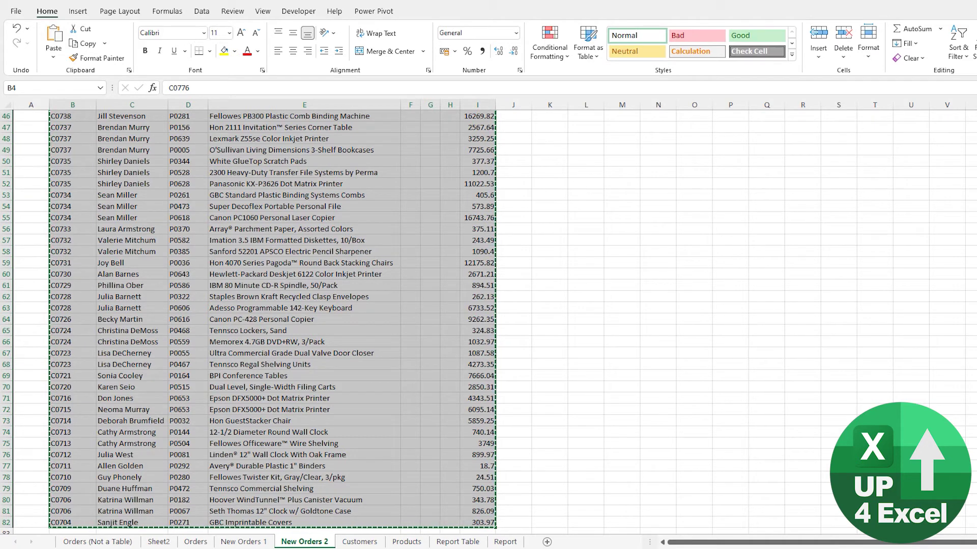
{"action": "key", "text": "ctrl+Page_Up"}
{"action": "key", "text": "ctrl+Page_Up"}
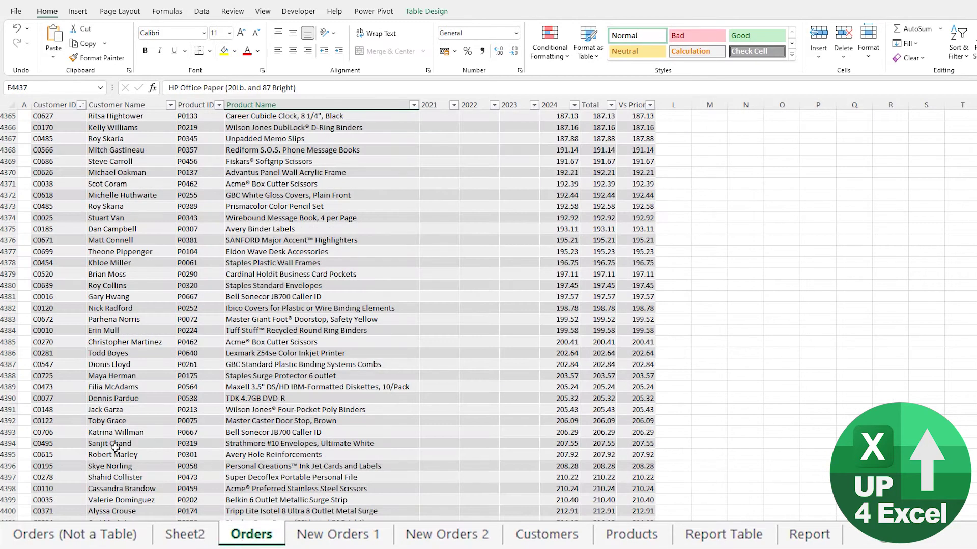
Step: Paste the copied orders into empty row B4438, directly below the Orders table
{"action": "key", "text": "ctrl+Down"}
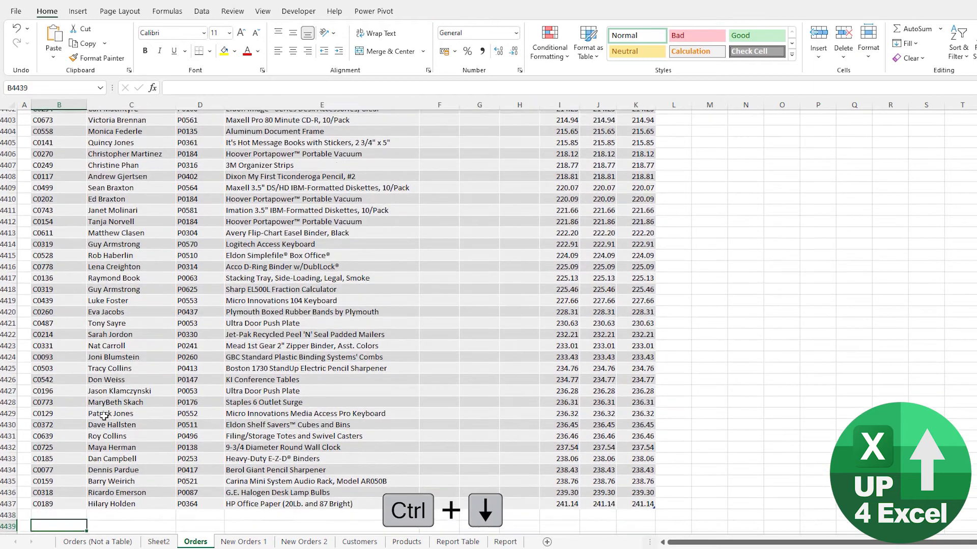
{"action": "key", "text": "Down"}
{"action": "key", "text": "ctrl+v"}
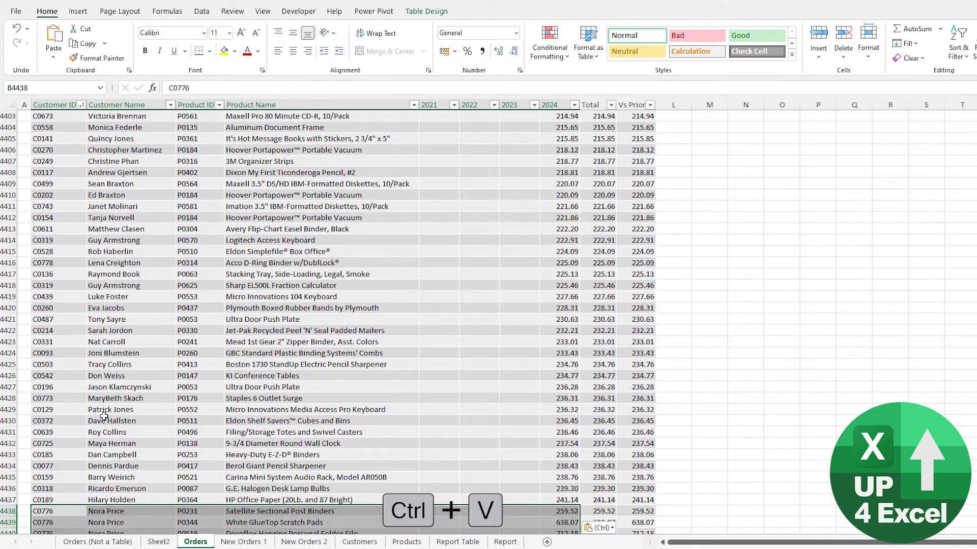
{"action": "scroll", "coordinate": [239, 414], "scroll_direction": "down", "scroll_amount": 7}
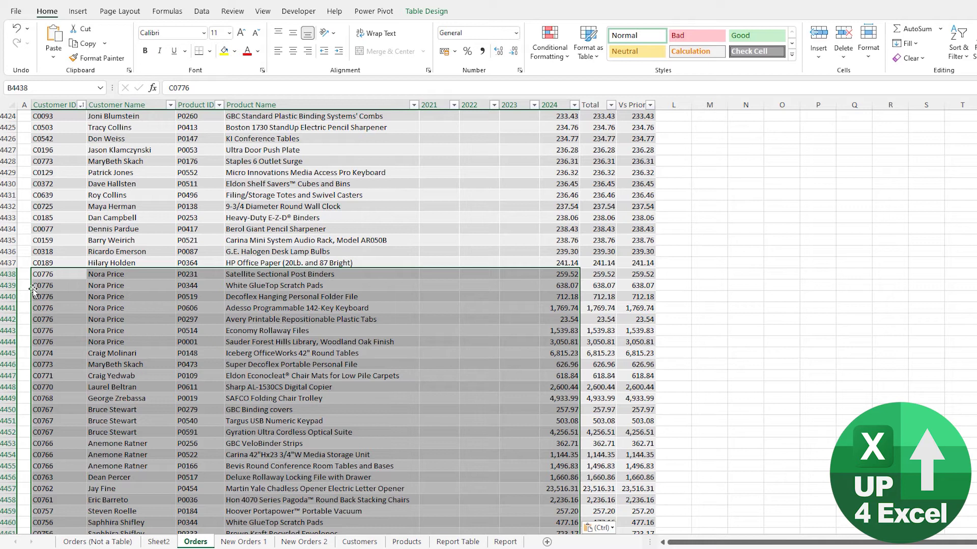
{"action": "scroll", "coordinate": [187, 374], "scroll_direction": "down", "scroll_amount": 1}
{"action": "scroll", "coordinate": [187, 374], "scroll_direction": "down", "scroll_amount": 20}
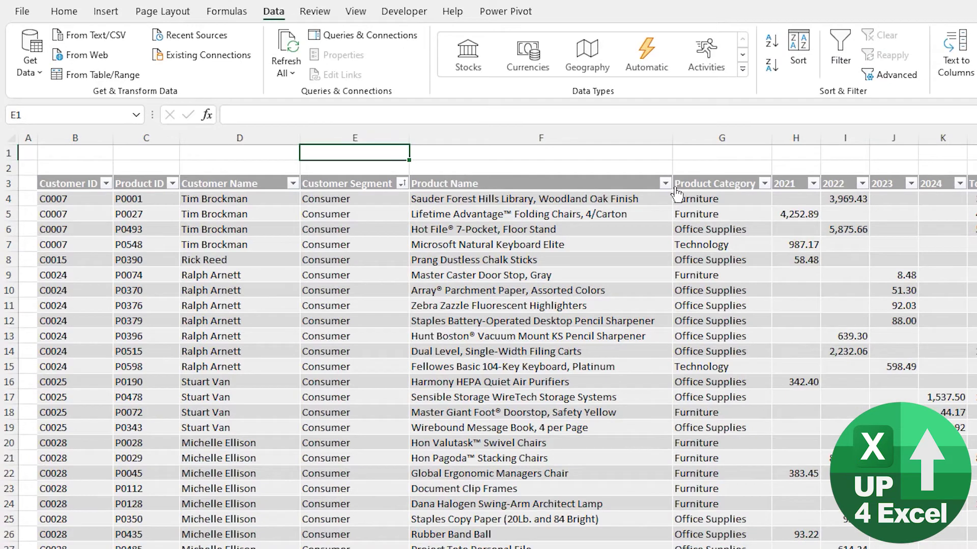
Step: Filter Product Category to Furniture only, then show all categories again
{"action": "left_click", "coordinate": [763, 183]}
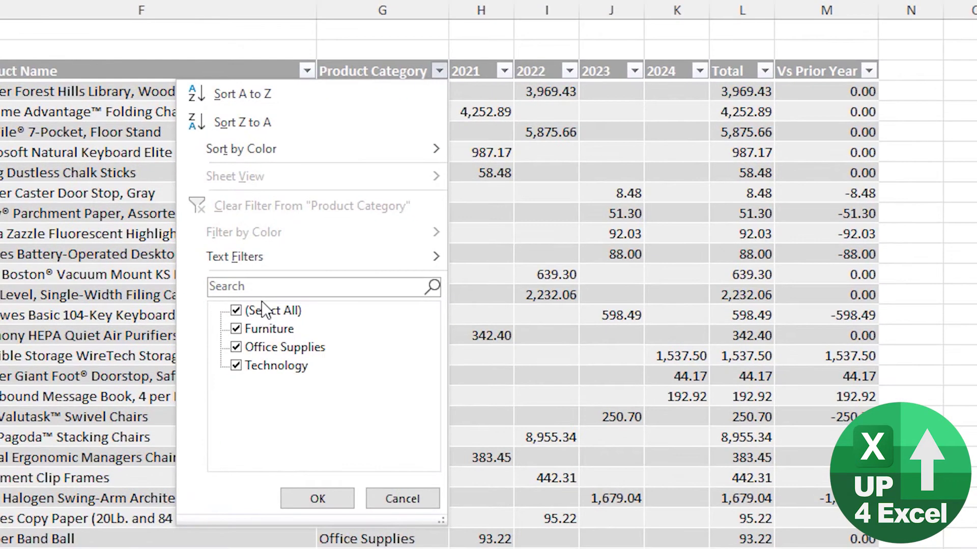
{"action": "left_click", "coordinate": [265, 311]}
{"action": "left_click", "coordinate": [267, 329]}
{"action": "left_click", "coordinate": [316, 500]}
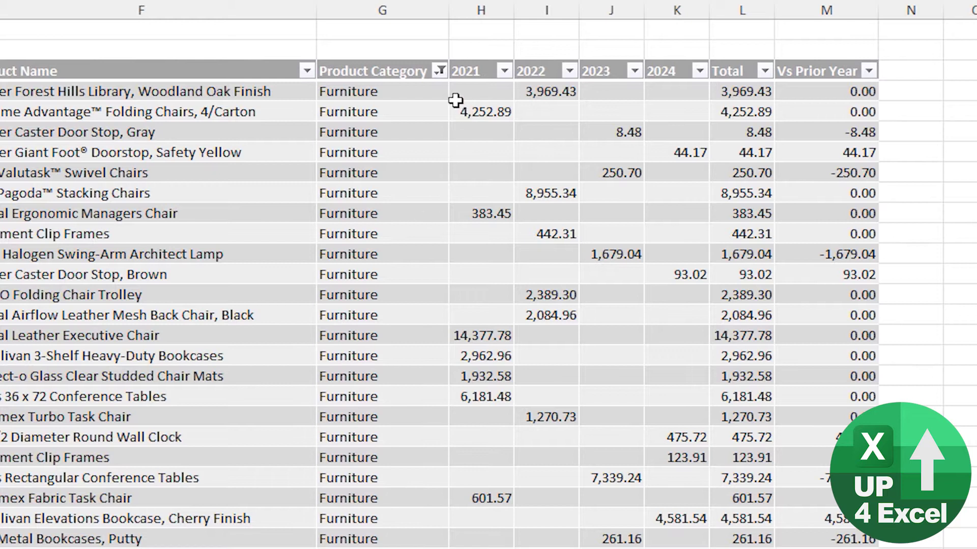
{"action": "left_click", "coordinate": [438, 71]}
{"action": "left_click", "coordinate": [253, 310]}
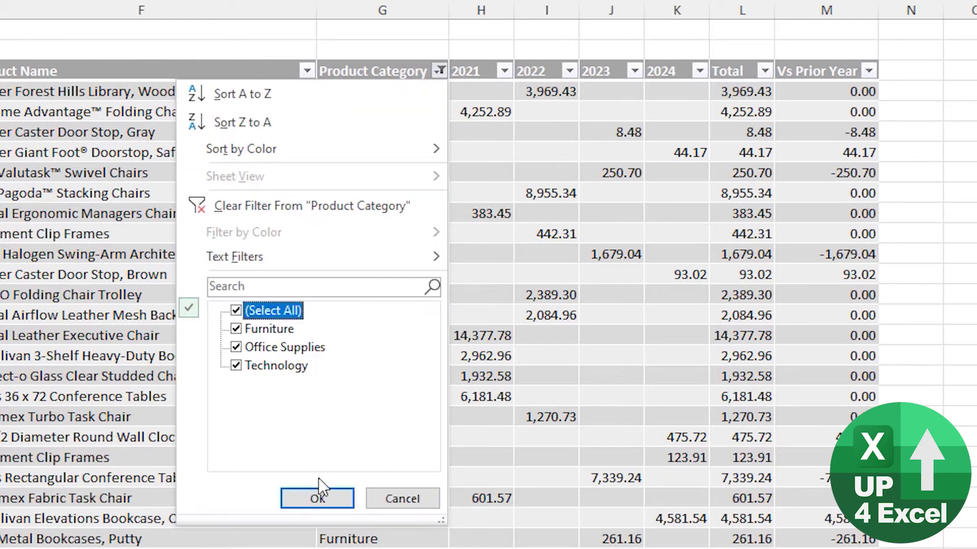
{"action": "left_click", "coordinate": [320, 499]}
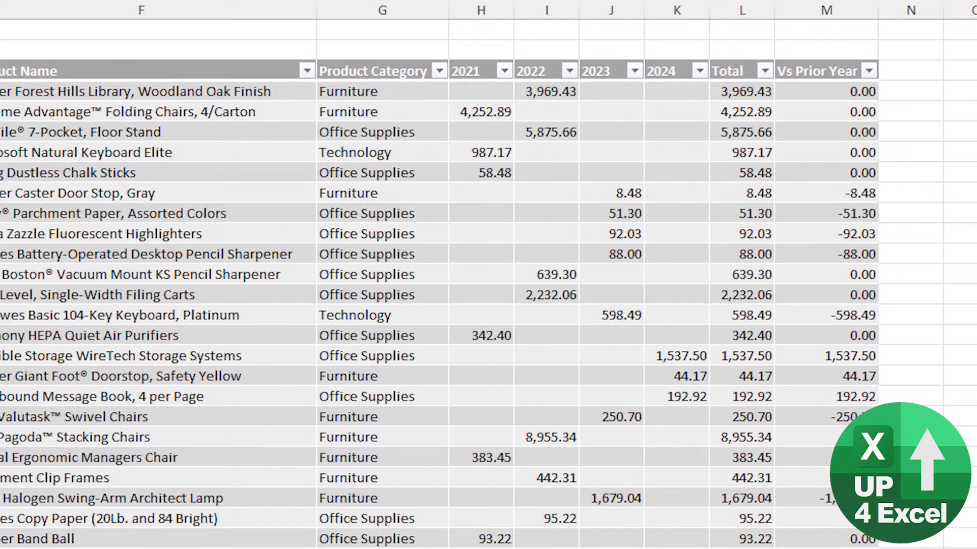
Step: Filter Product Category to Furniture from the keyboard, then clear the filter with Alt, A, C
{"action": "left_click", "coordinate": [380, 75]}
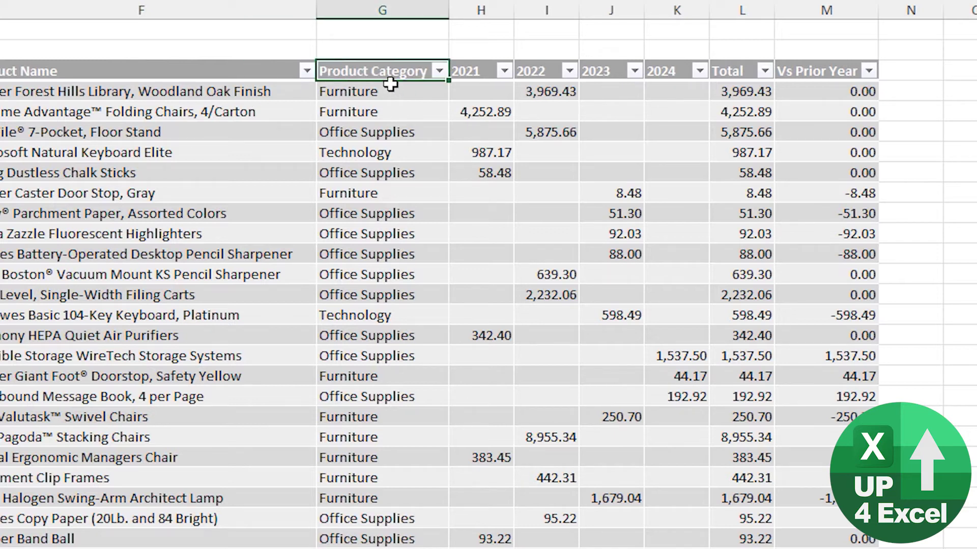
{"action": "key", "text": "alt+Down"}
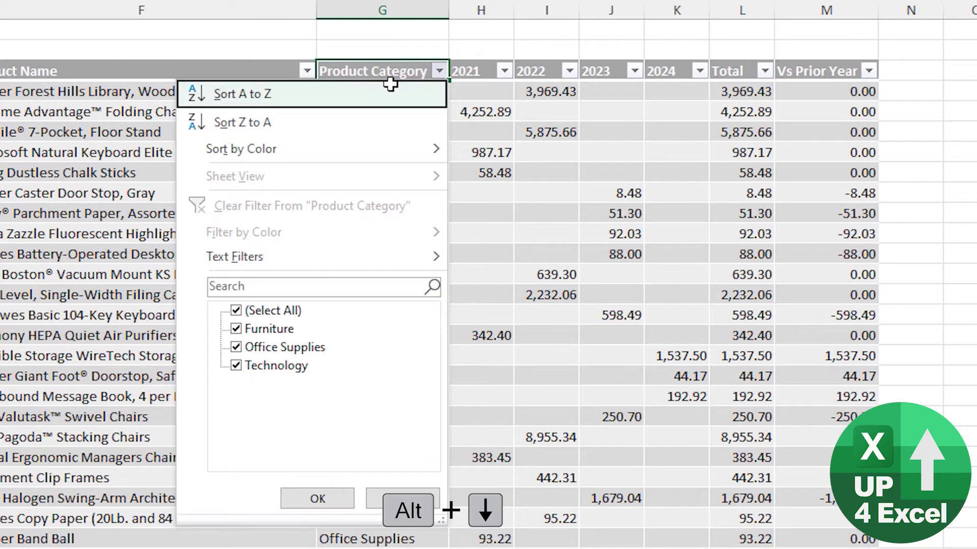
{"action": "key", "text": "space"}
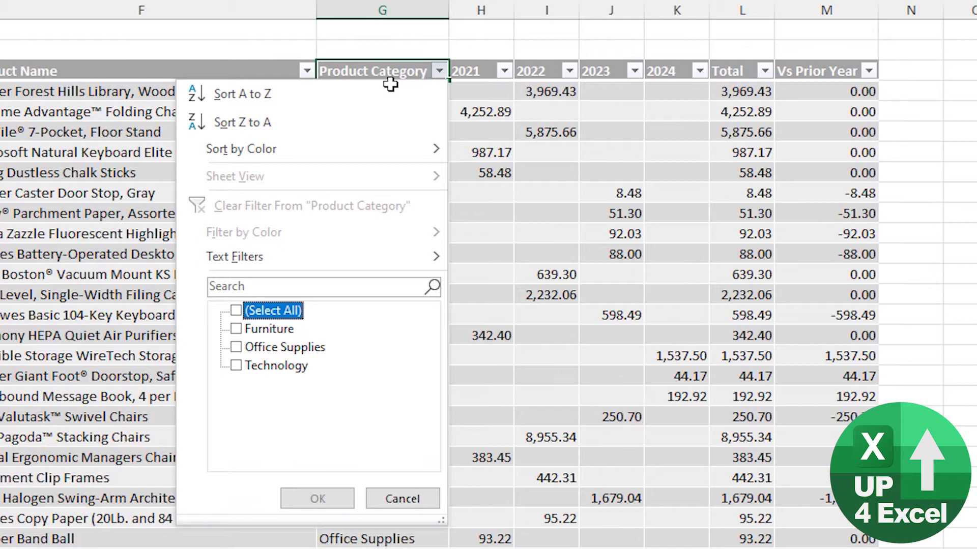
{"action": "key", "text": "Down"}
{"action": "key", "text": "space"}
{"action": "key", "text": "Return"}
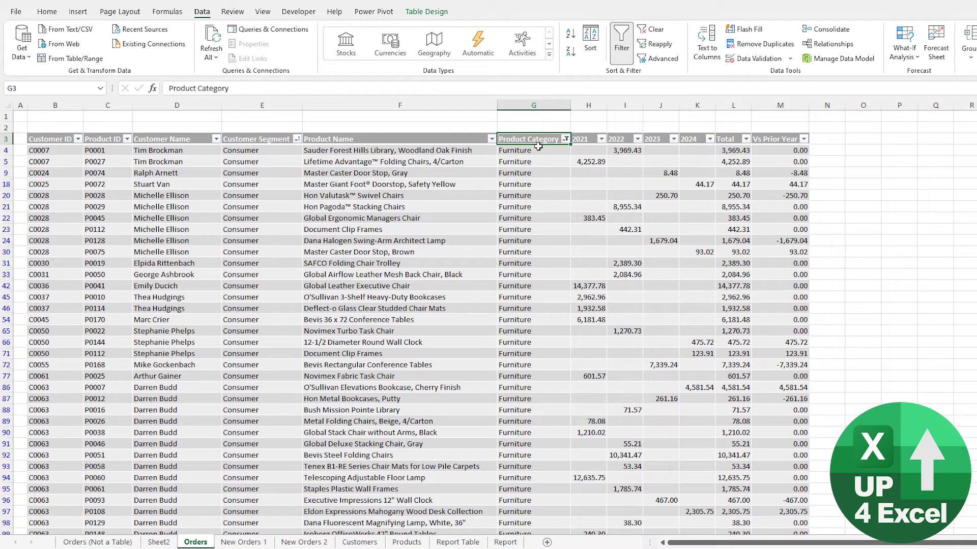
{"action": "key", "text": "alt"}
{"action": "key", "text": "a"}
{"action": "key", "text": "c"}
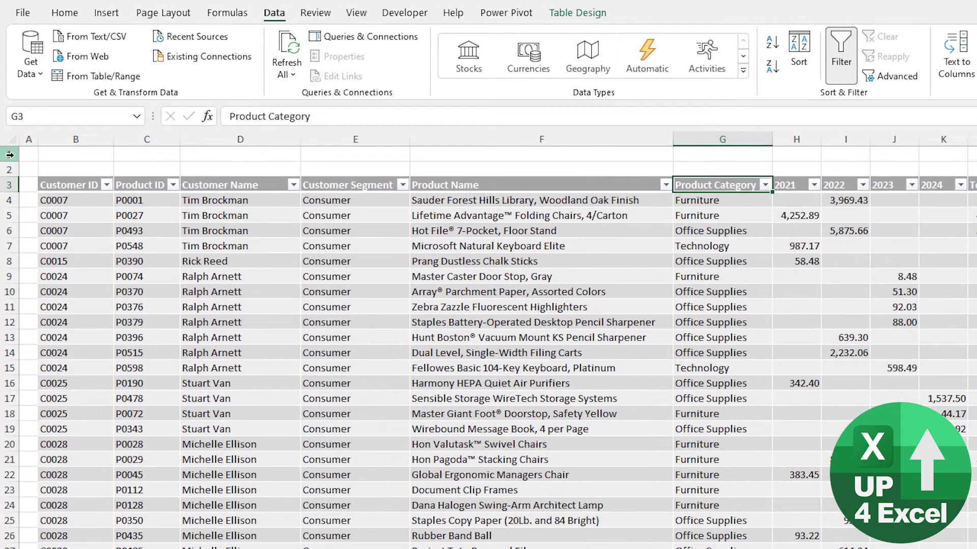
Step: Insert blank sheet rows 1–6 above the table
{"action": "left_click_drag", "start_coordinate": [10, 155], "coordinate": [8, 246]}
{"action": "right_click", "coordinate": [2, 242]}
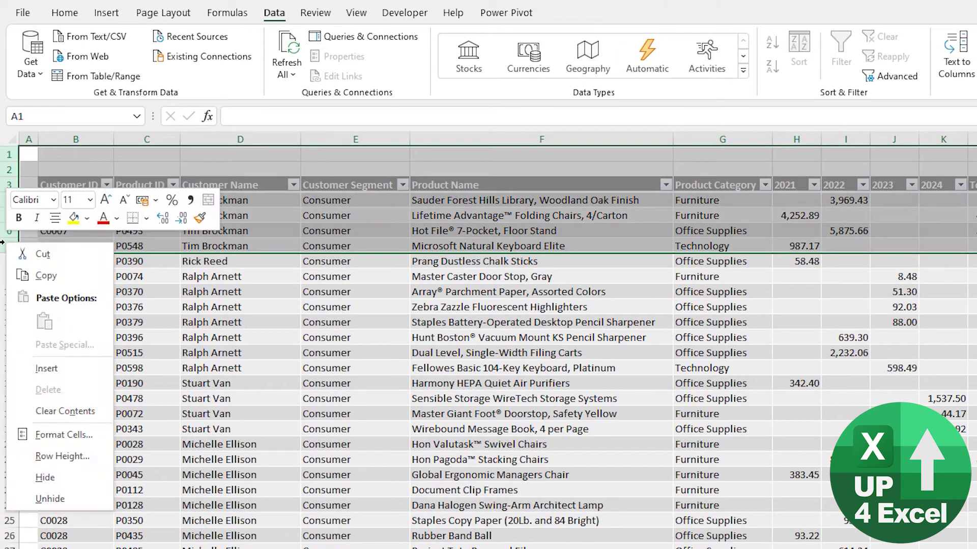
{"action": "left_click", "coordinate": [46, 368]}
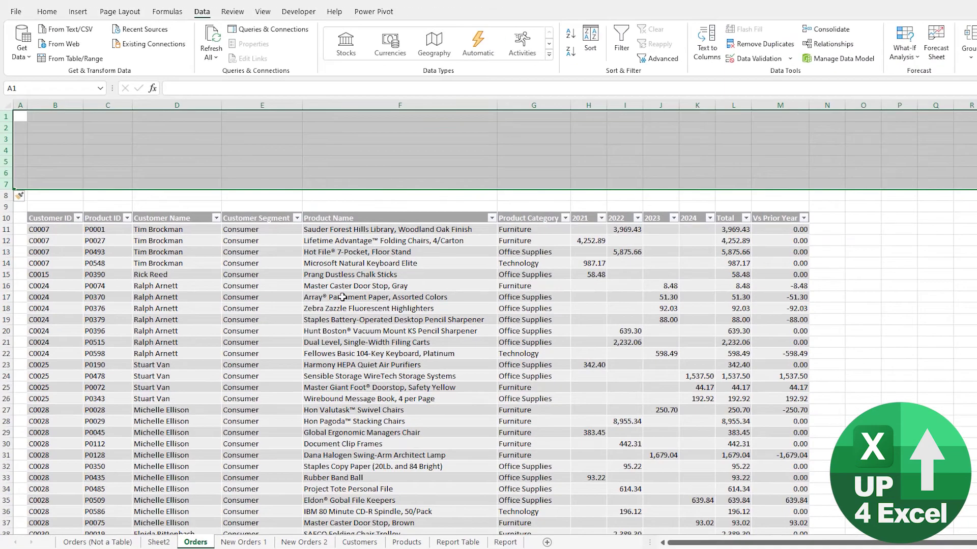
Step: Insert Customer Segment and Product Category slicers from the Table Design tab
{"action": "left_click", "coordinate": [357, 242]}
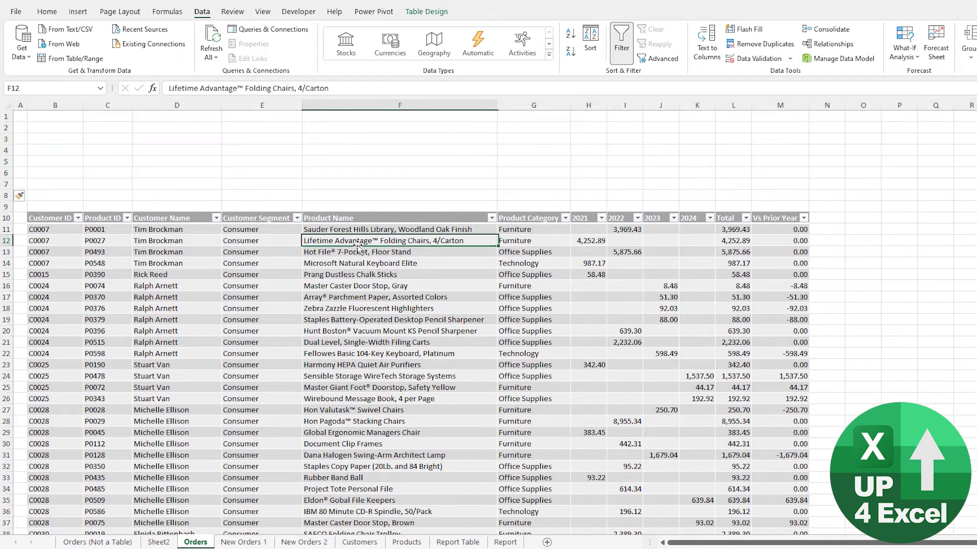
{"action": "left_click", "coordinate": [426, 11]}
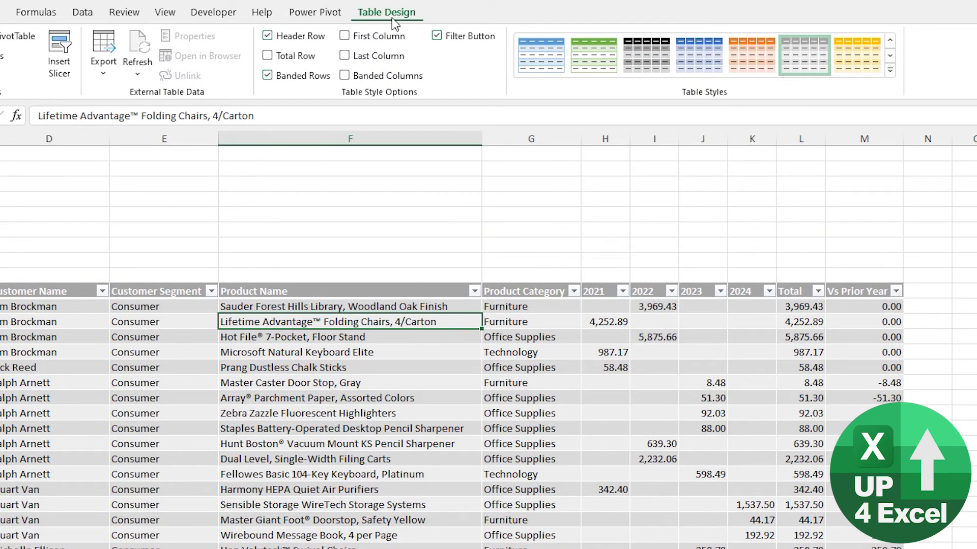
{"action": "left_click", "coordinate": [60, 74]}
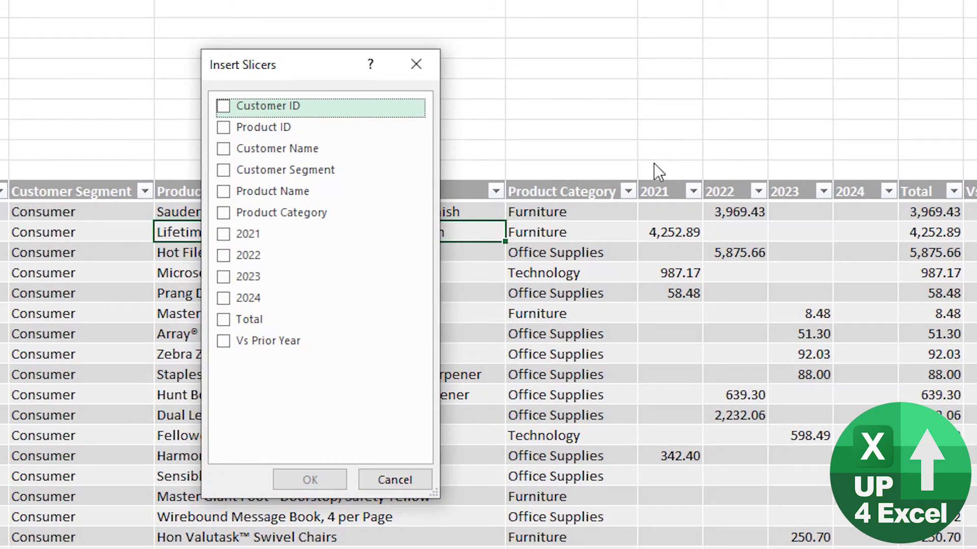
{"action": "left_click", "coordinate": [223, 171]}
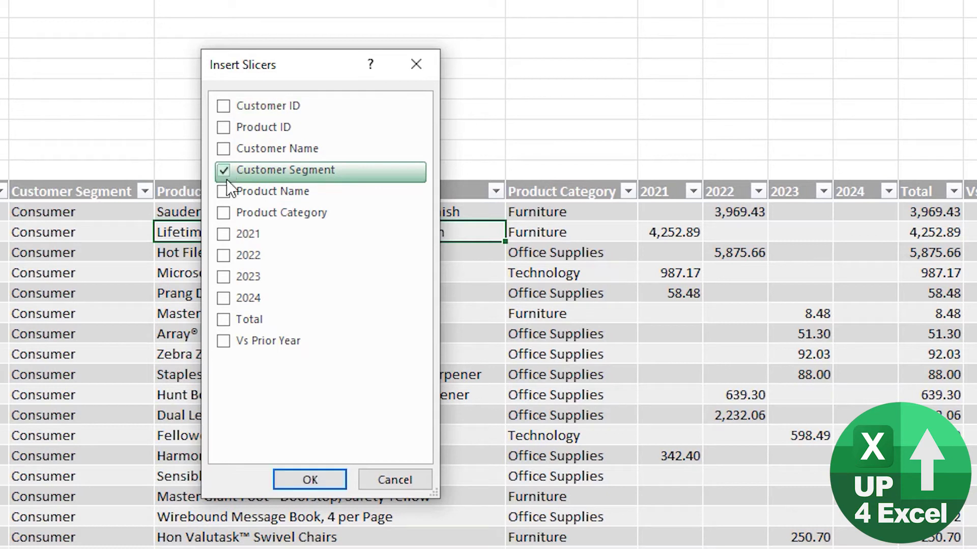
{"action": "left_click", "coordinate": [224, 215]}
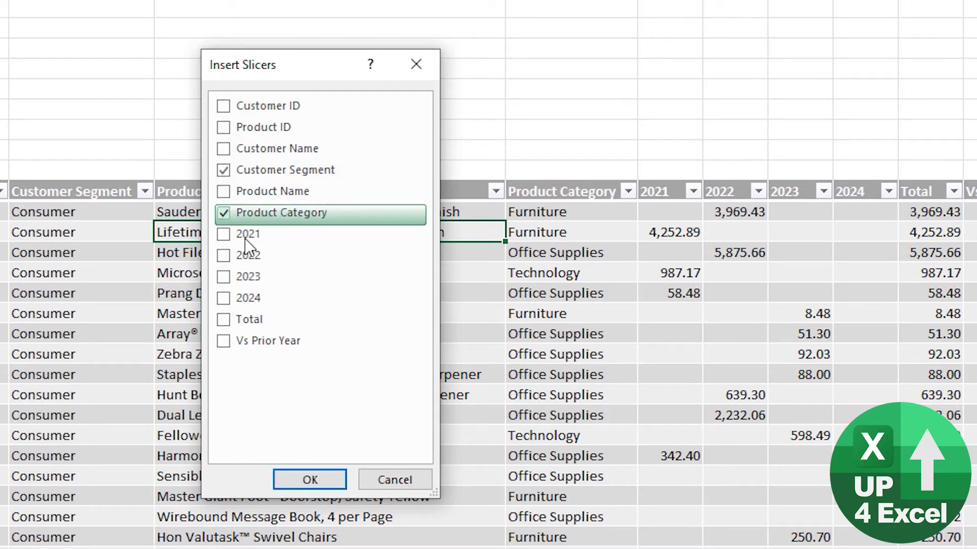
{"action": "left_click", "coordinate": [320, 478]}
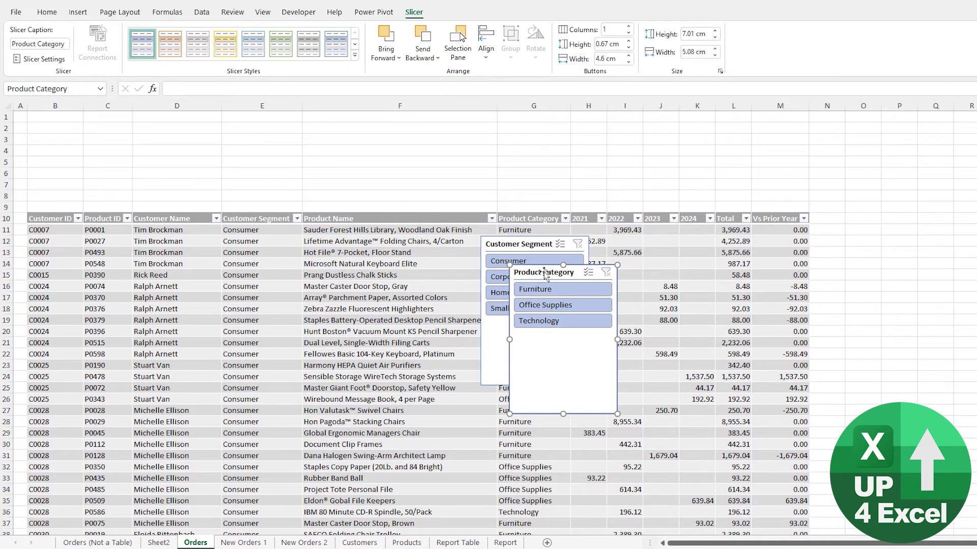
Step: Place both slicers side by side above the table and apply the gray White, Slicer Style Other 1
{"action": "left_click_drag", "start_coordinate": [544, 273], "coordinate": [76, 132]}
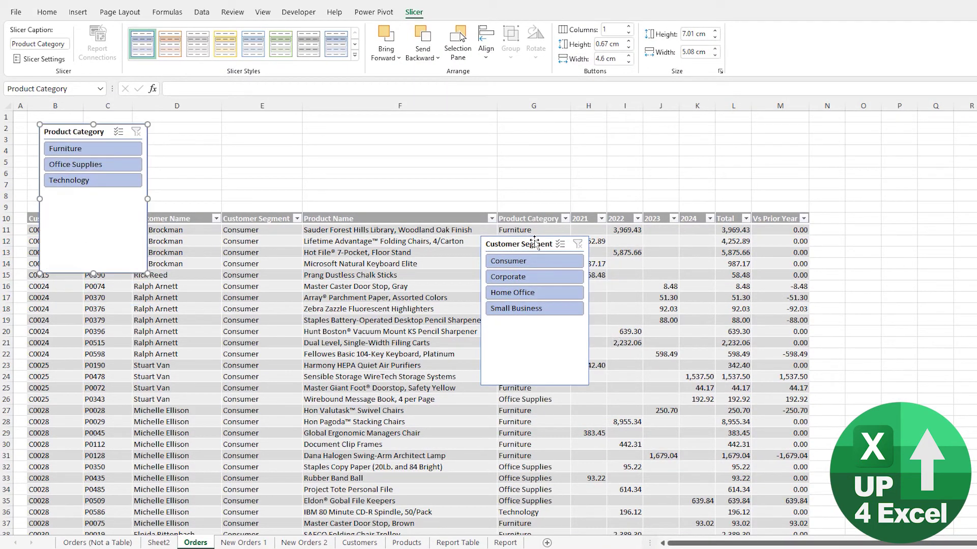
{"action": "left_click_drag", "start_coordinate": [534, 242], "coordinate": [212, 129]}
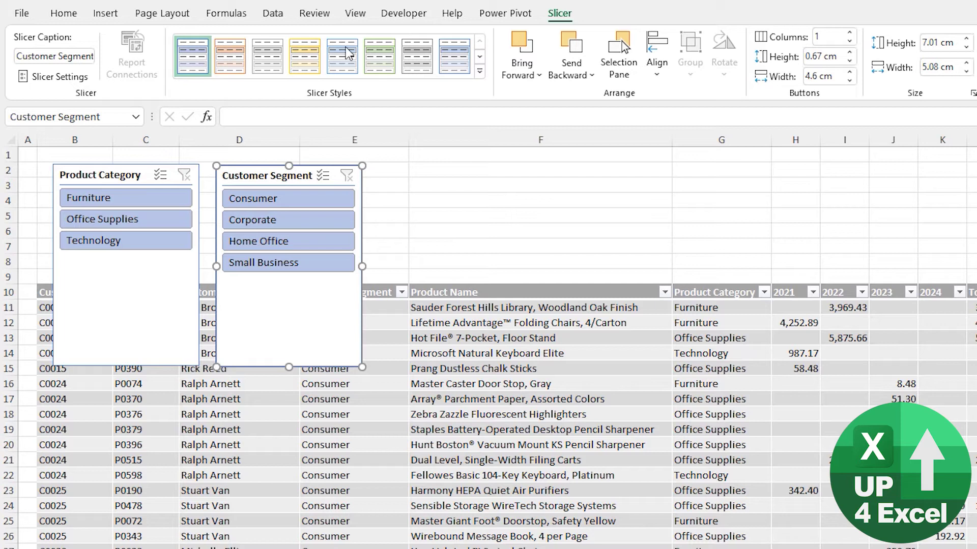
{"action": "left_click", "coordinate": [480, 74]}
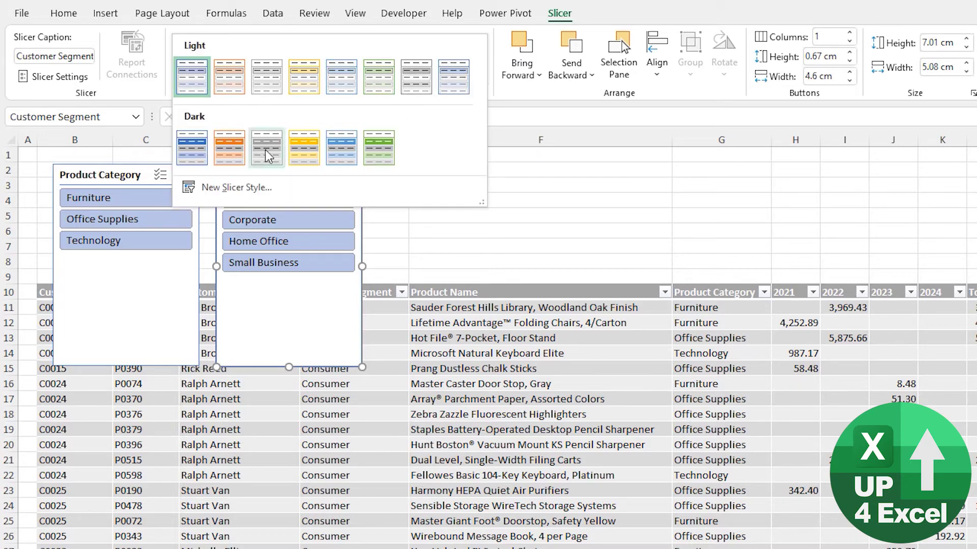
{"action": "left_click", "coordinate": [416, 76]}
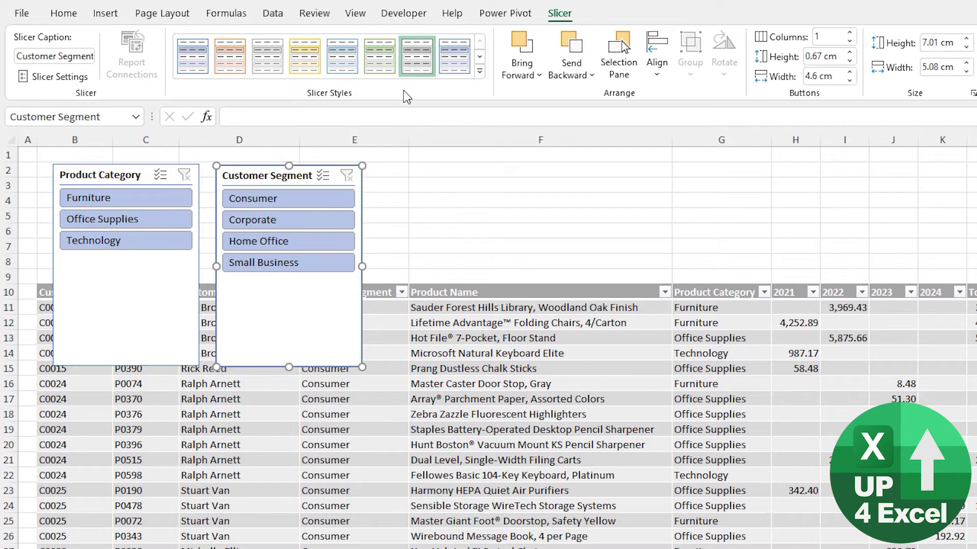
{"action": "left_click", "coordinate": [172, 272]}
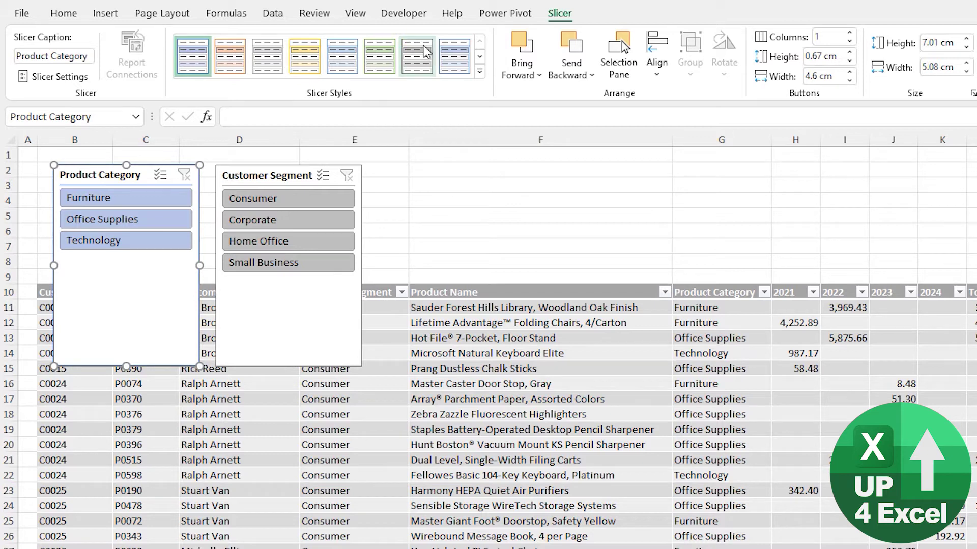
{"action": "left_click", "coordinate": [418, 73]}
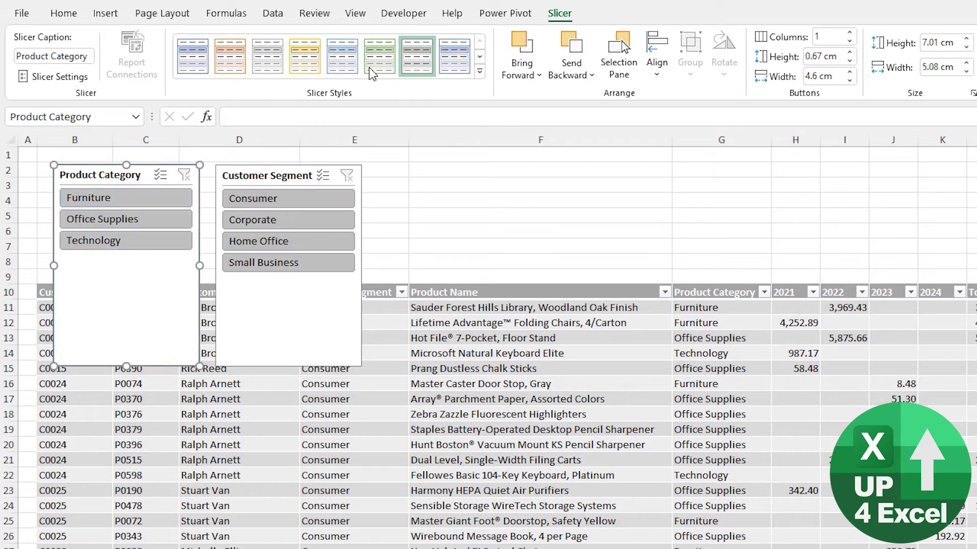
Step: Review the gray style's options and close the slicer styles gallery without changes
{"action": "right_click", "coordinate": [416, 61]}
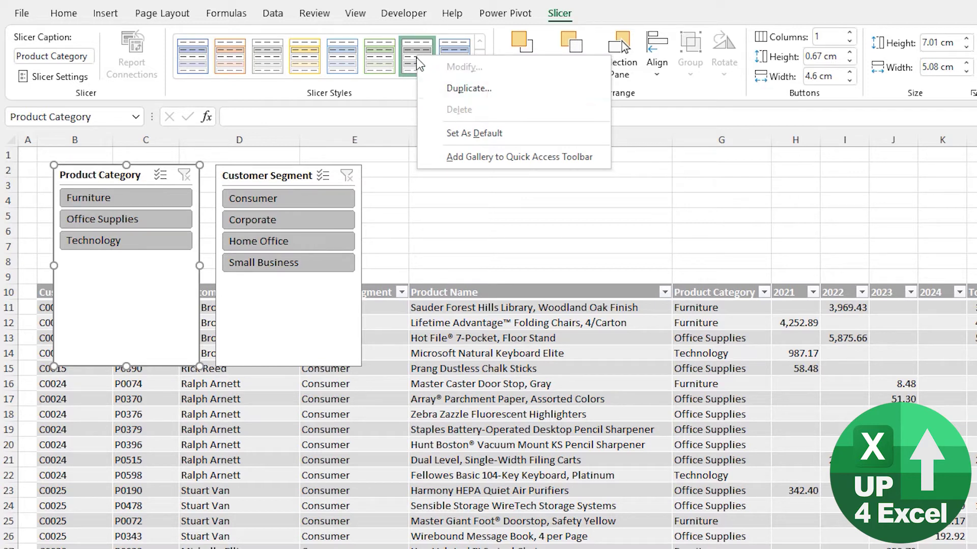
{"action": "key", "text": "Escape"}
{"action": "left_click", "coordinate": [478, 71]}
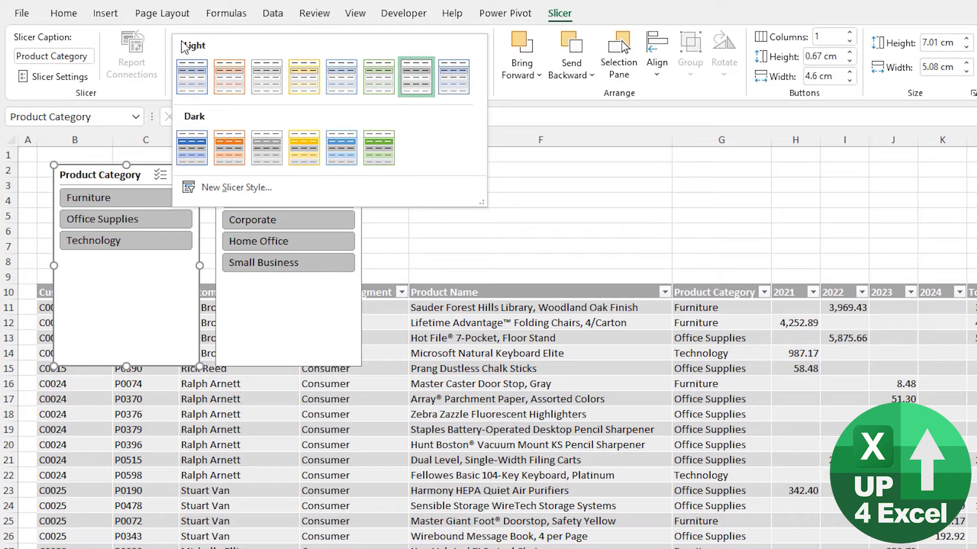
{"action": "left_click", "coordinate": [515, 94]}
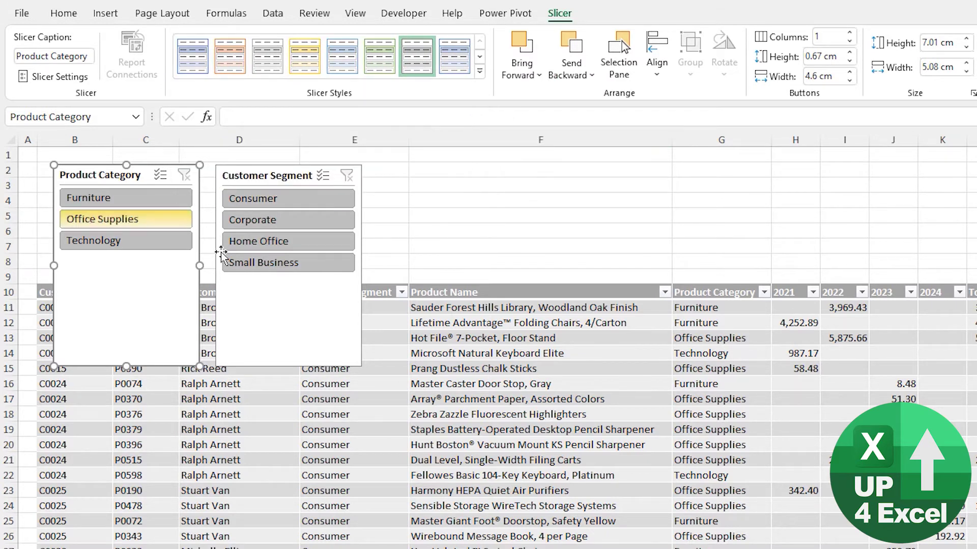
{"action": "left_click", "coordinate": [465, 331]}
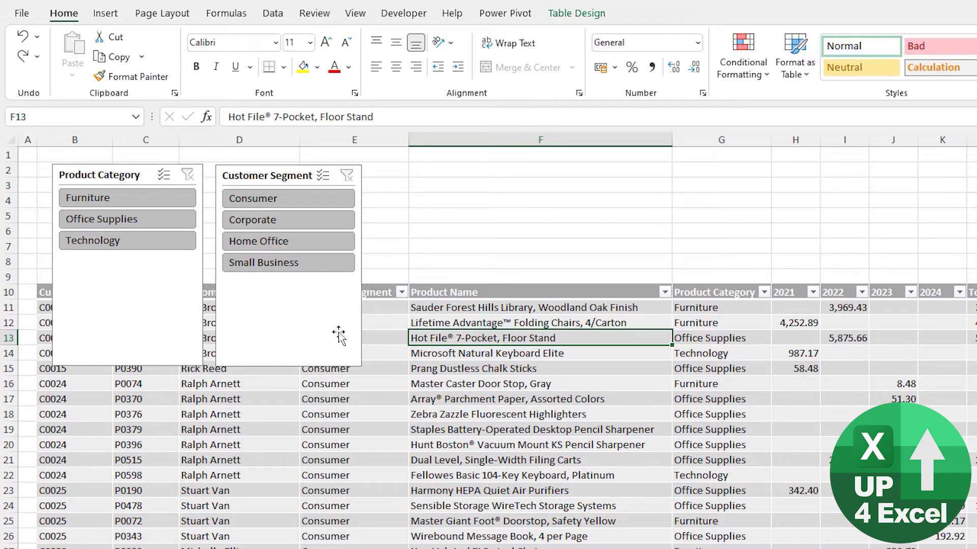
{"action": "left_click", "coordinate": [296, 241]}
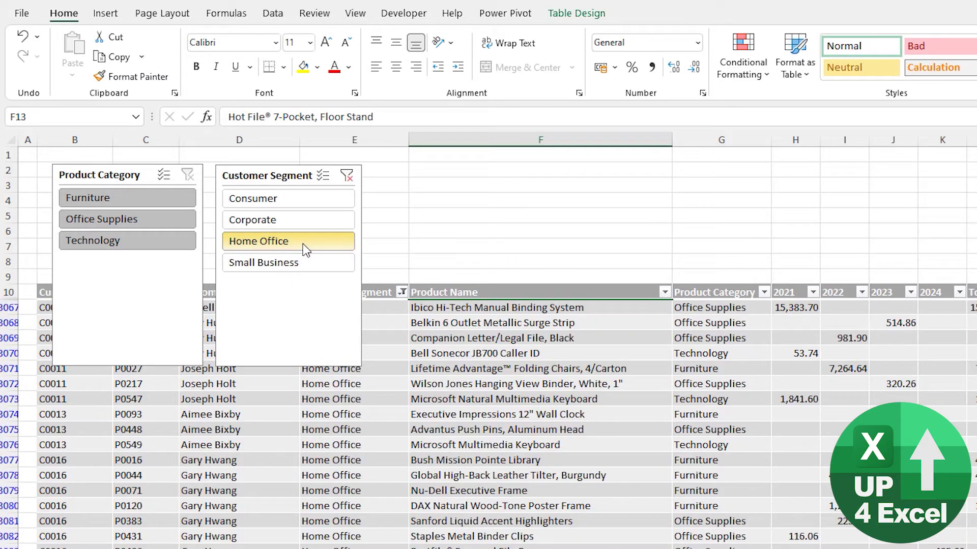
{"action": "left_click", "coordinate": [274, 204]}
{"action": "left_click", "coordinate": [275, 262]}
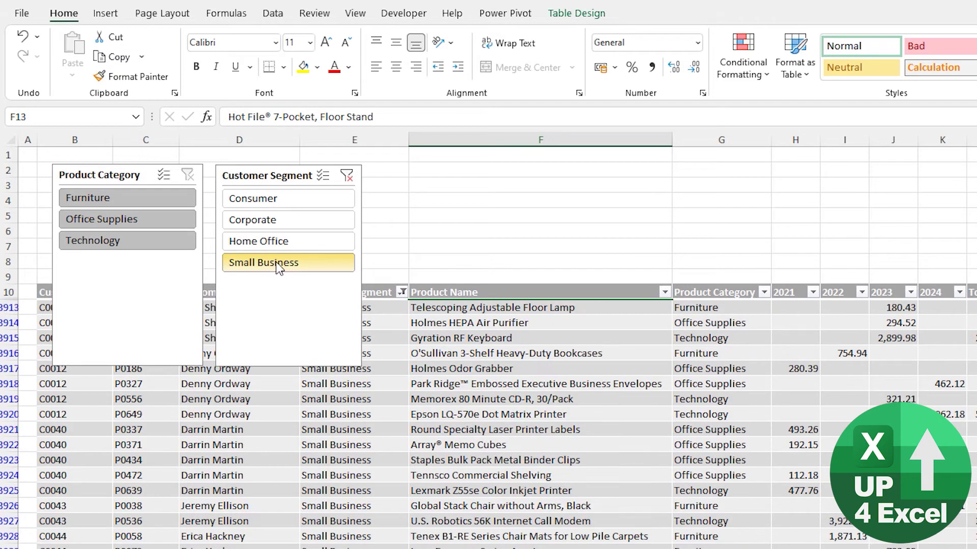
{"action": "left_click", "coordinate": [151, 218]}
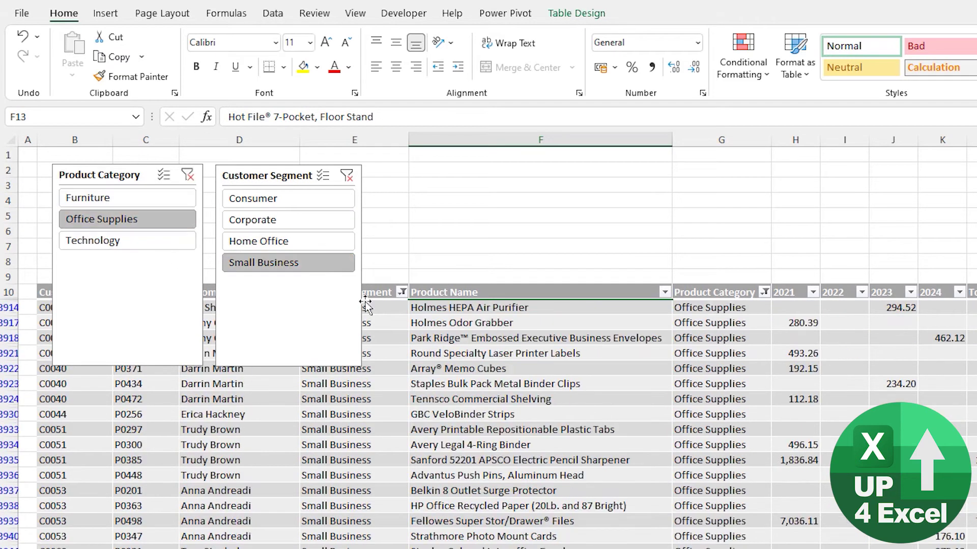
{"action": "left_click", "coordinate": [91, 241]}
{"action": "left_click", "coordinate": [92, 197]}
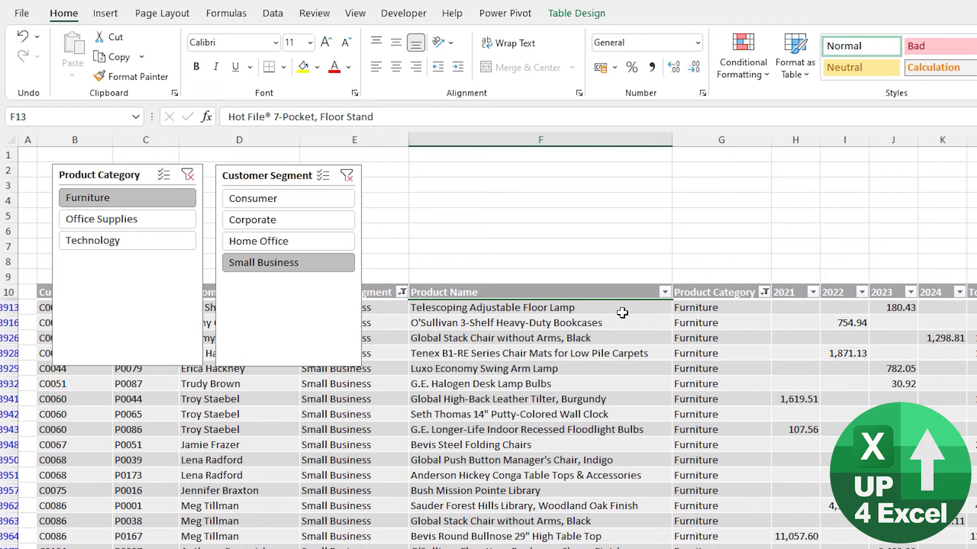
{"action": "left_click", "coordinate": [187, 176]}
{"action": "left_click", "coordinate": [347, 175]}
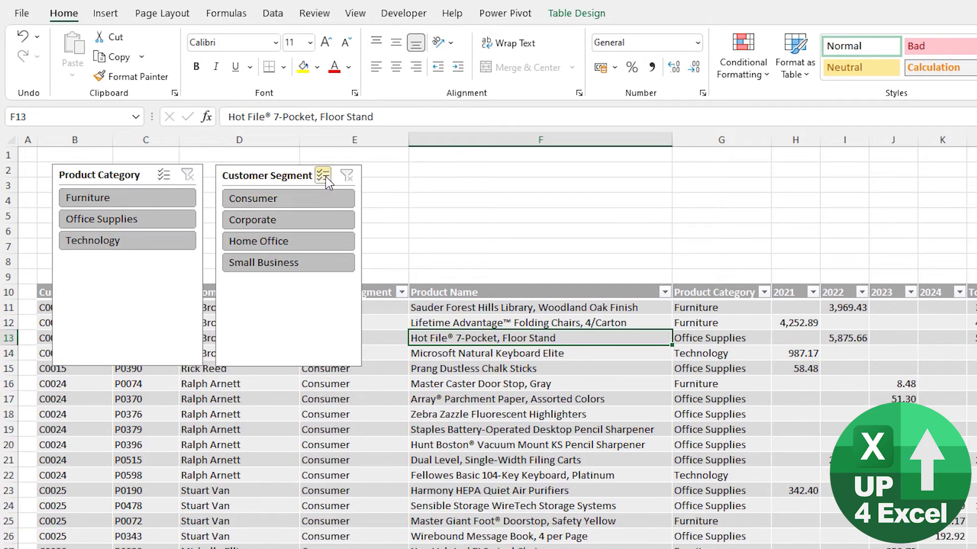
{"action": "left_click", "coordinate": [311, 205]}
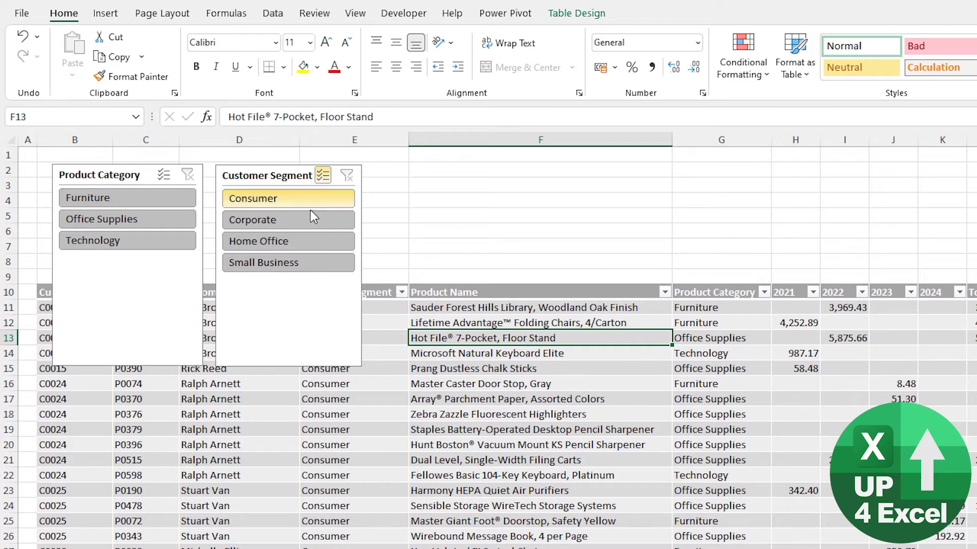
{"action": "left_click", "coordinate": [311, 213]}
{"action": "left_click", "coordinate": [311, 199]}
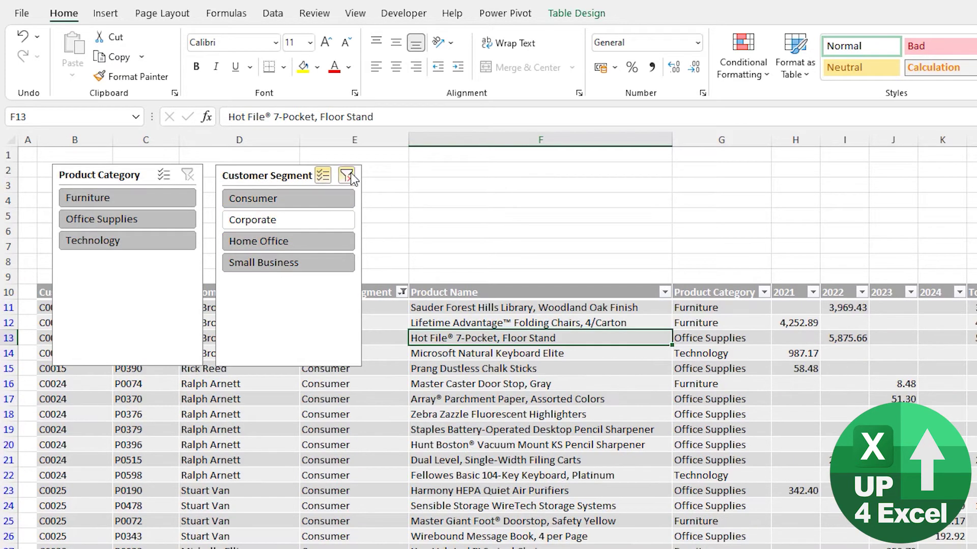
{"action": "left_click", "coordinate": [346, 176]}
{"action": "left_click", "coordinate": [340, 181]}
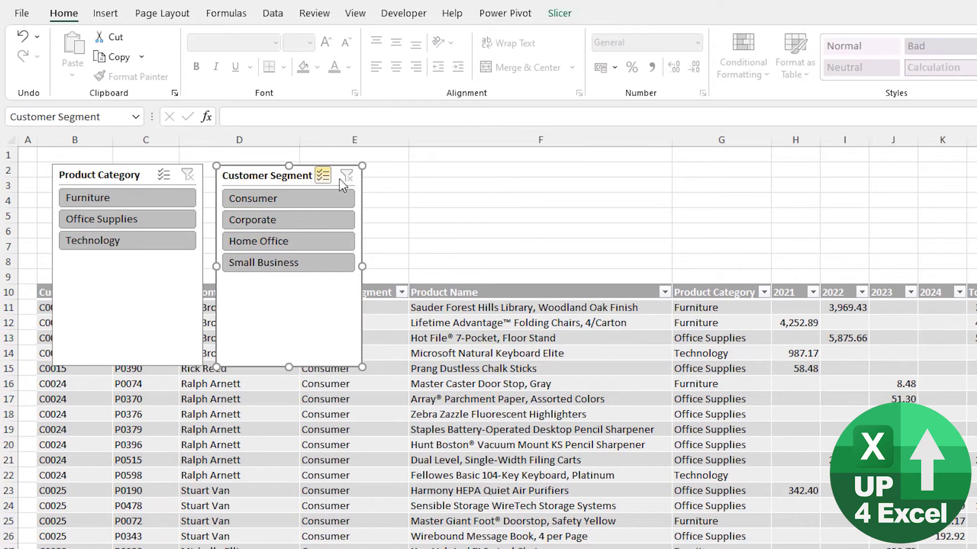
{"action": "left_click", "coordinate": [386, 218]}
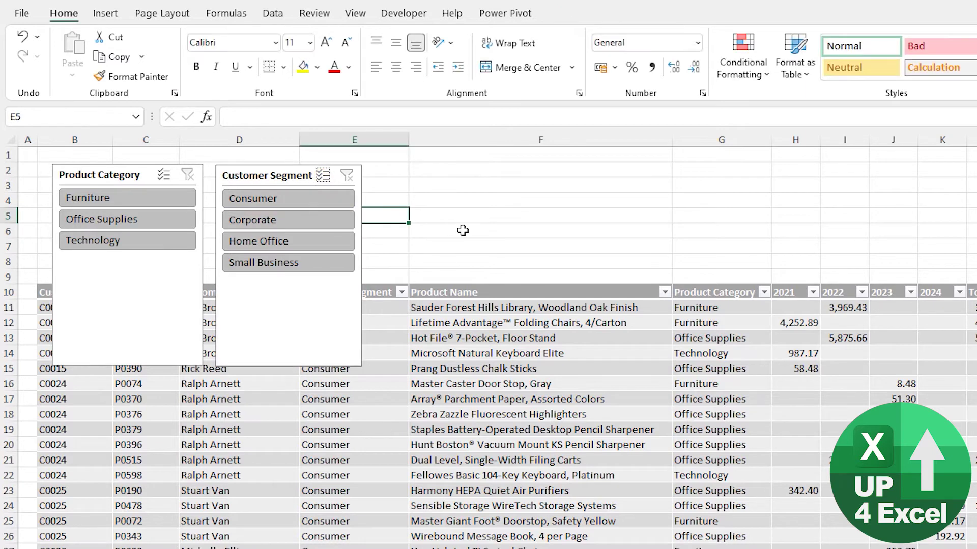
Step: Arrange the Product Category and Customer Segment slicer buttons in 2 columns
{"action": "left_click", "coordinate": [102, 174]}
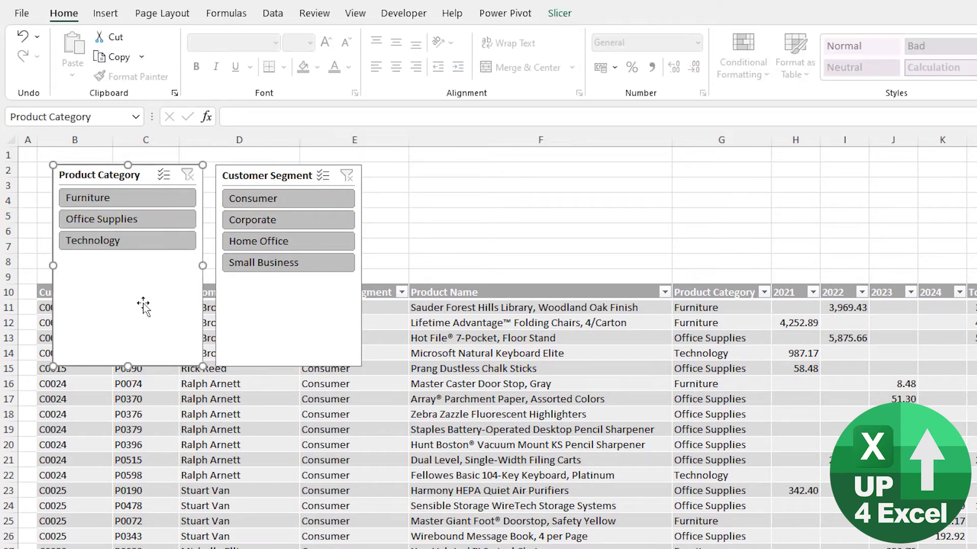
{"action": "left_click", "coordinate": [559, 15]}
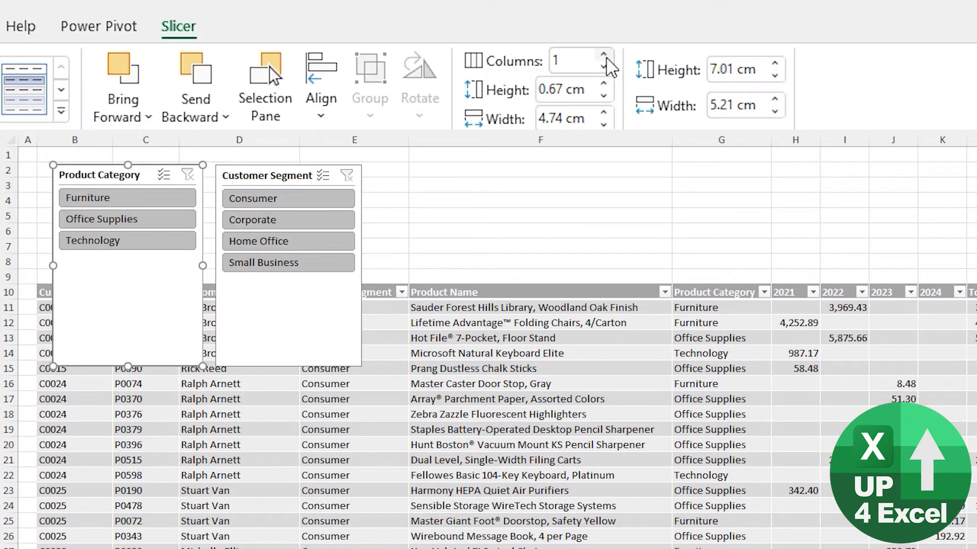
{"action": "left_click", "coordinate": [849, 32]}
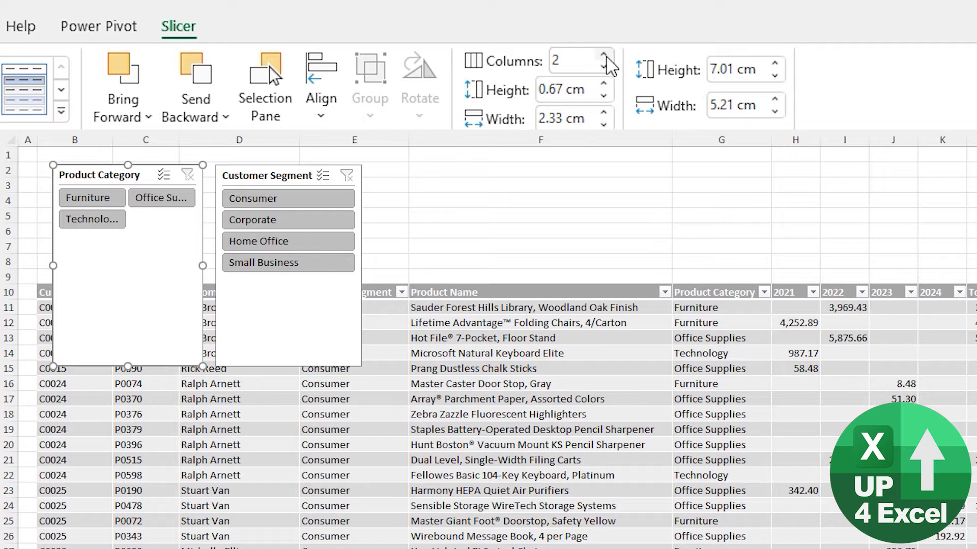
{"action": "left_click", "coordinate": [285, 172]}
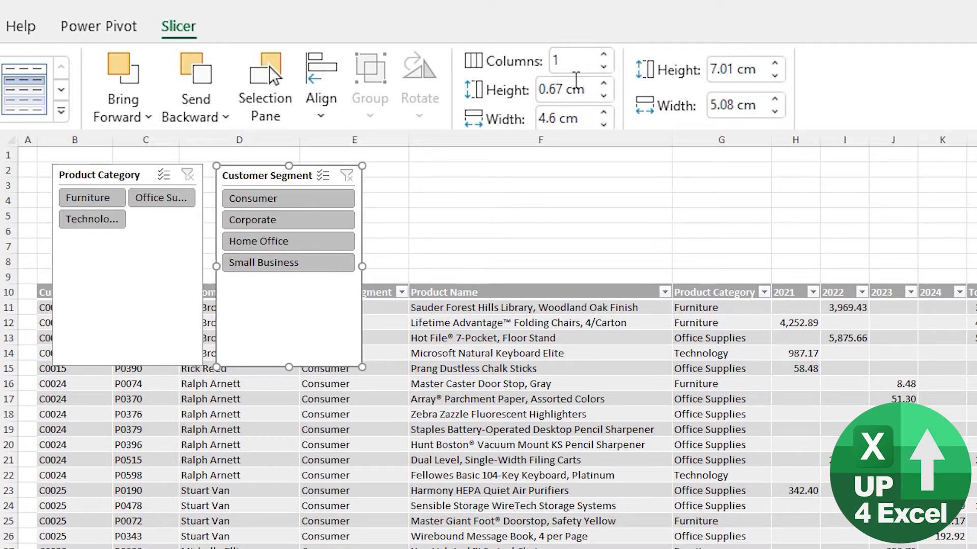
{"action": "left_click", "coordinate": [604, 55]}
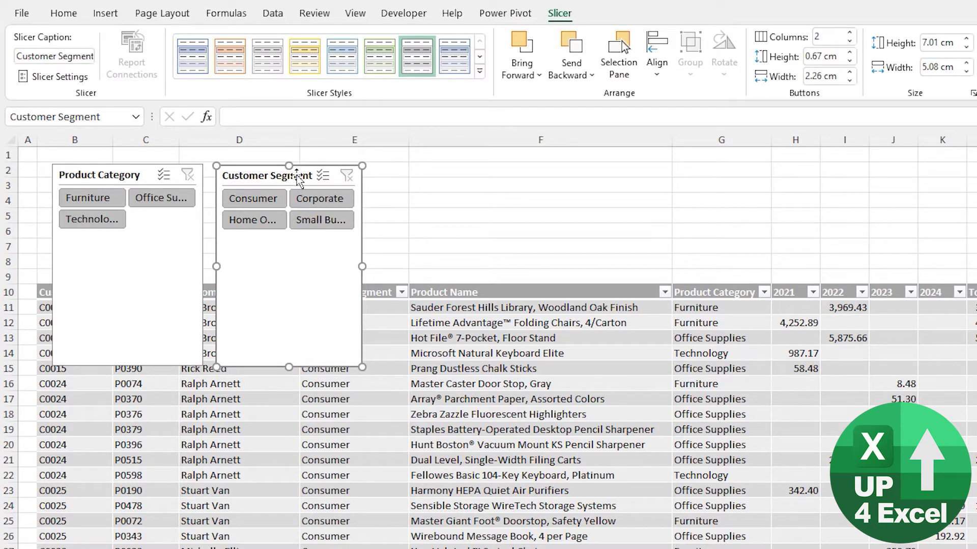
Step: Reposition and resize both slicers side by side, shortening Customer Segment to 2.65 cm
{"action": "left_click_drag", "start_coordinate": [297, 178], "coordinate": [435, 181]}
{"action": "left_click", "coordinate": [121, 173]}
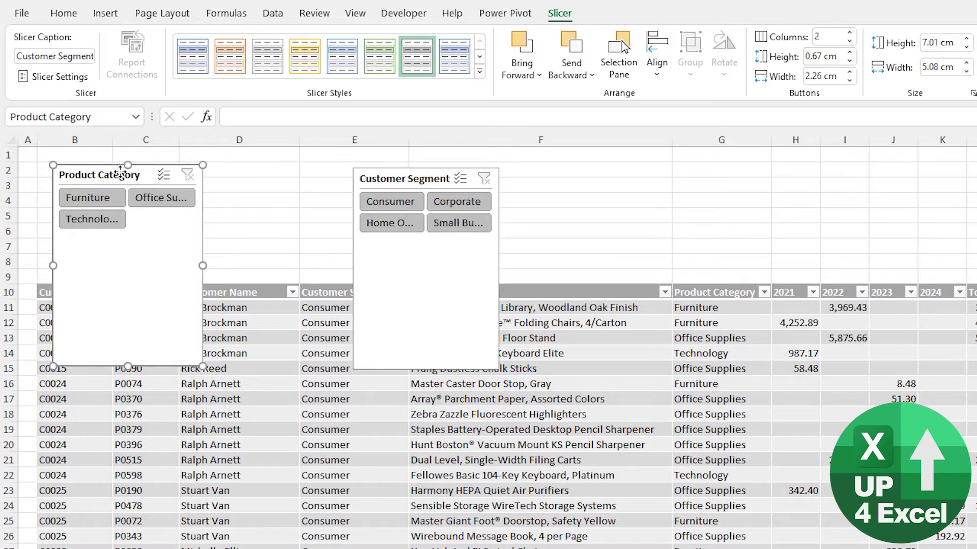
{"action": "mouse_move", "coordinate": [121, 173]}
{"action": "left_mouse_down"}
{"action": "mouse_move", "coordinate": [104, 171]}
{"action": "mouse_move", "coordinate": [288, 216]}
{"action": "mouse_move", "coordinate": [165, 185]}
{"action": "mouse_move", "coordinate": [113, 186]}
{"action": "mouse_move", "coordinate": [117, 172]}
{"action": "left_mouse_up"}
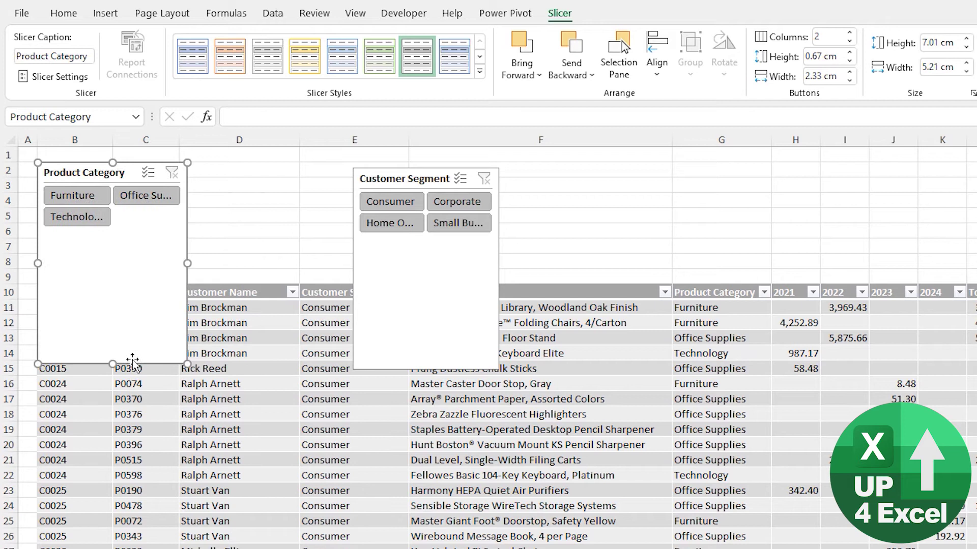
{"action": "left_click_drag", "start_coordinate": [105, 230], "coordinate": [105, 238]}
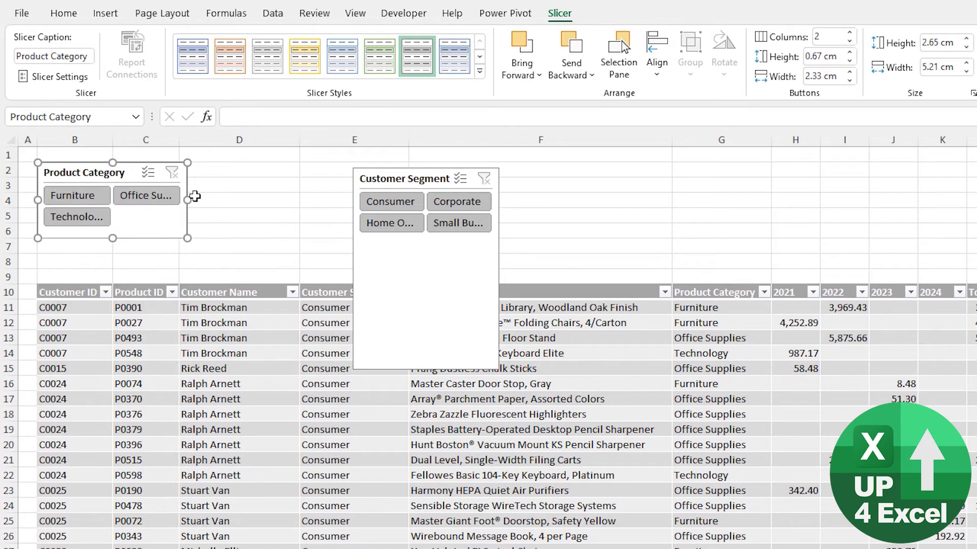
{"action": "left_click_drag", "start_coordinate": [190, 200], "coordinate": [300, 200]}
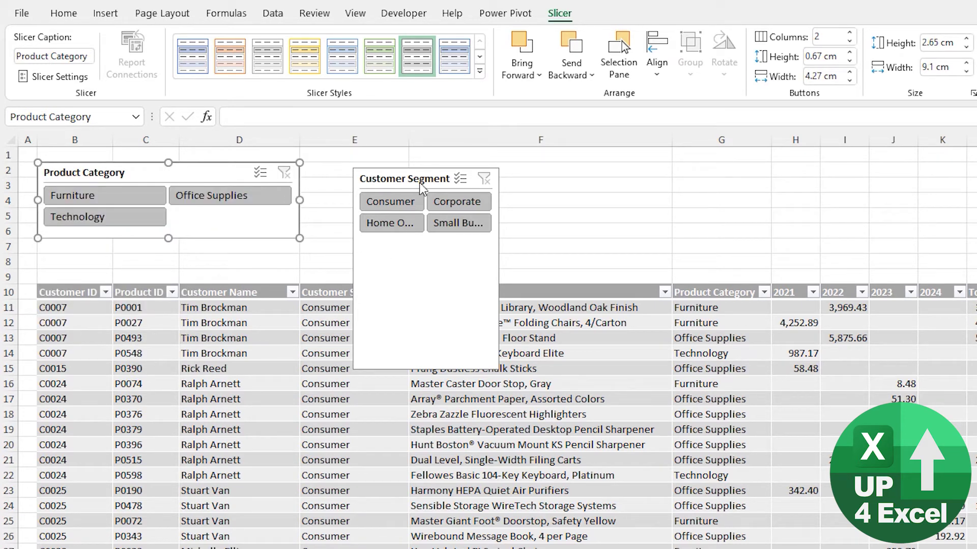
{"action": "left_click_drag", "start_coordinate": [432, 178], "coordinate": [489, 175]}
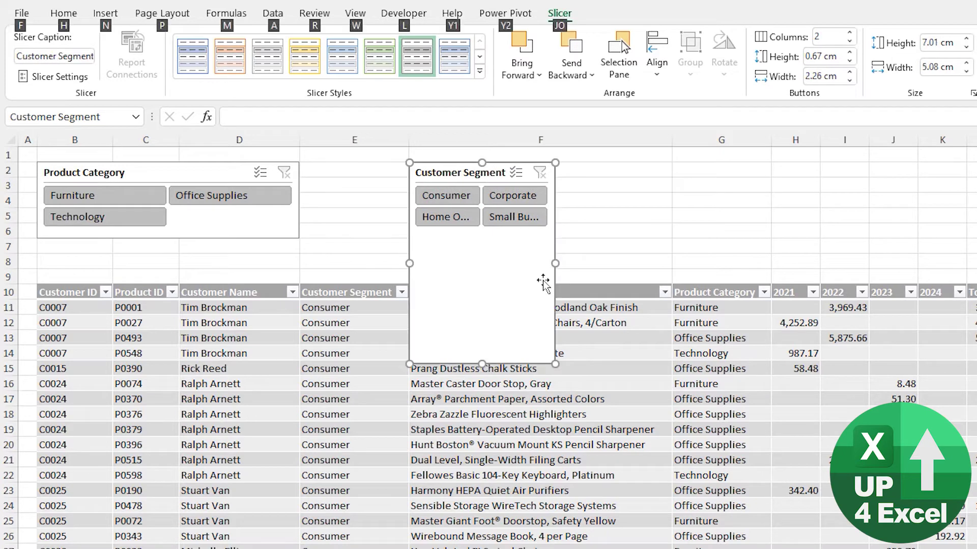
{"action": "left_click_drag", "start_coordinate": [554, 263], "coordinate": [672, 263]}
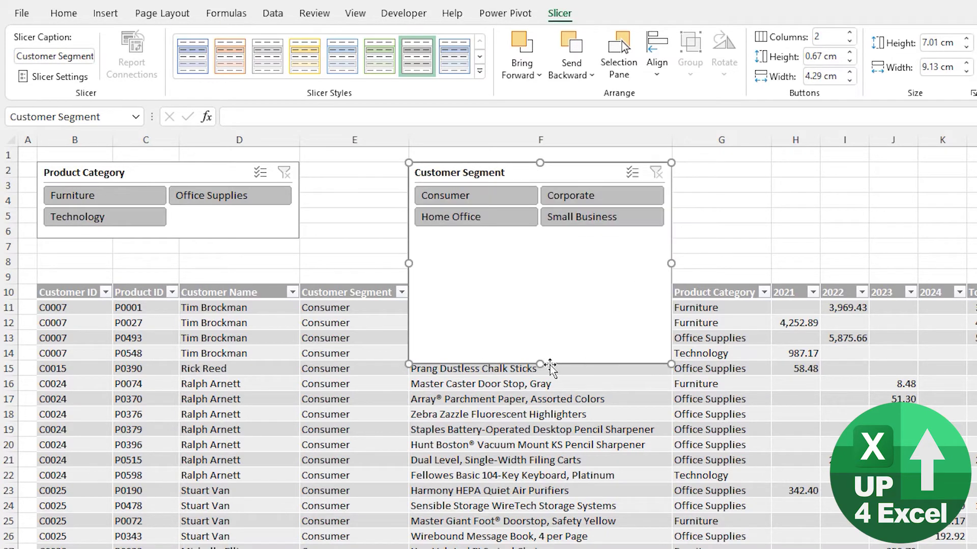
{"action": "left_click_drag", "start_coordinate": [540, 366], "coordinate": [532, 238]}
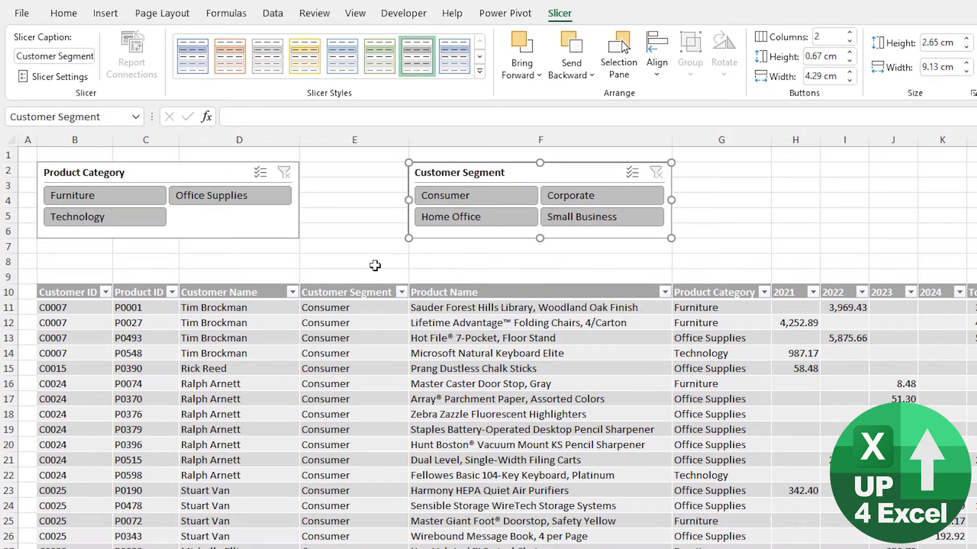
Step: Delete the empty rows 8 and 9 above the table
{"action": "left_click_drag", "start_coordinate": [374, 266], "coordinate": [379, 270]}
{"action": "key", "text": "shift+space"}
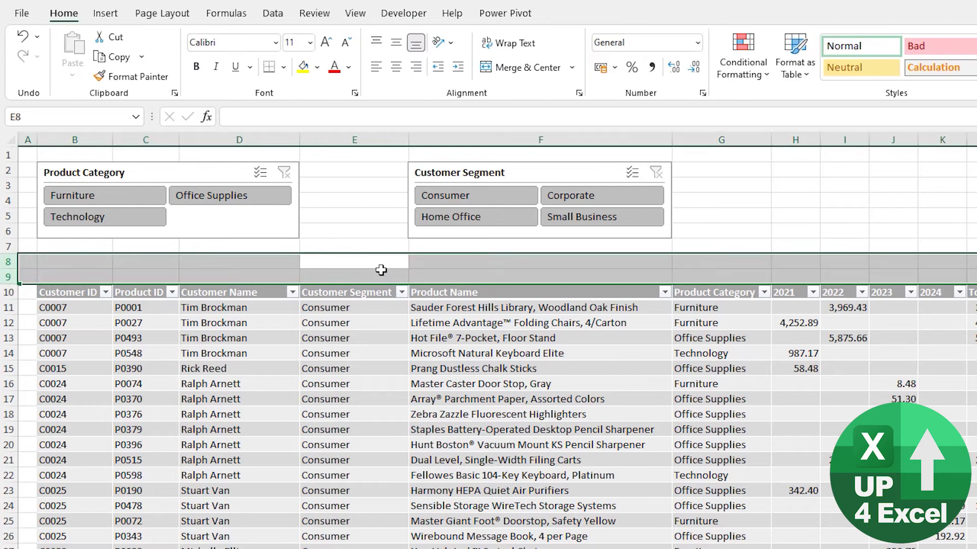
{"action": "key", "text": "ctrl+minus"}
{"action": "left_click", "coordinate": [358, 221]}
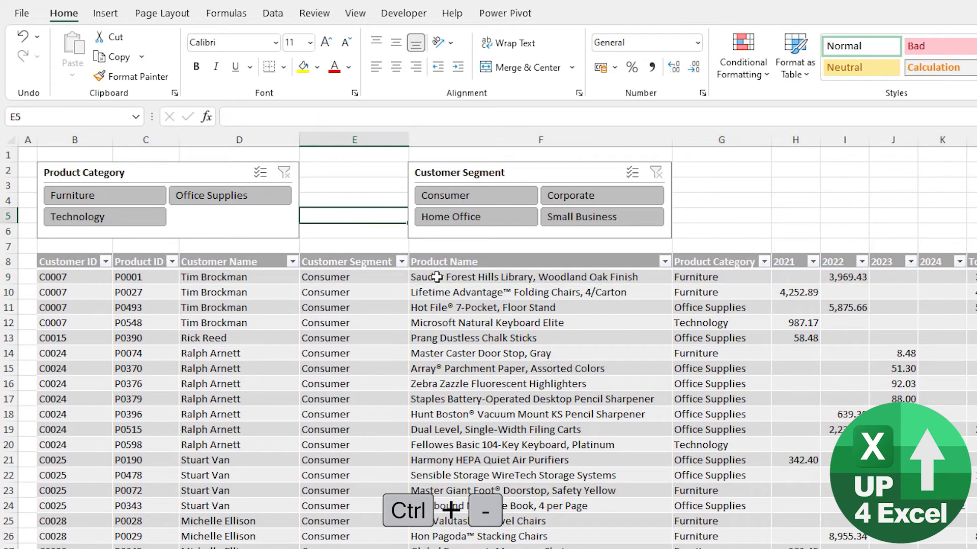
Step: Nudge the Customer Segment slicer left, next to Product Category
{"action": "left_click", "coordinate": [524, 173]}
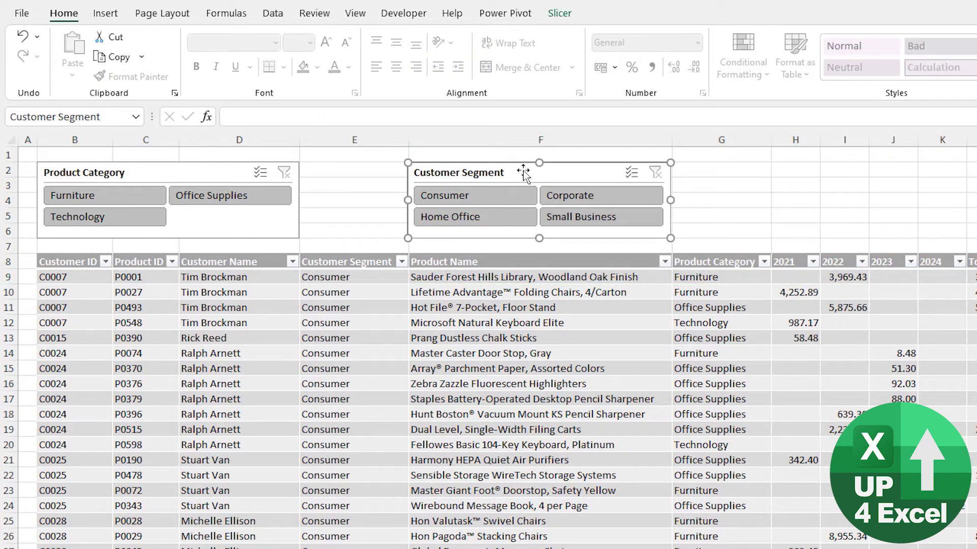
{"action": "key", "text": "Left"}
{"action": "key", "text": "Left"}
{"action": "key", "text": "Left"}
{"action": "key", "text": "Left"}
{"action": "key", "text": "Left"}
{"action": "key", "text": "Left"}
{"action": "key", "text": "Left"}
{"action": "key", "text": "Left"}
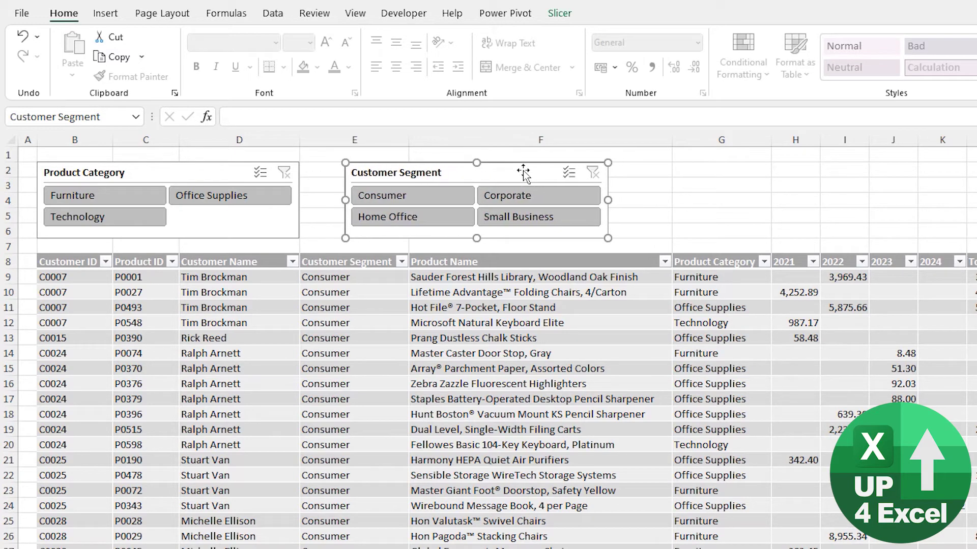
{"action": "key", "text": "Left"}
{"action": "key", "text": "Left"}
{"action": "key", "text": "Left"}
{"action": "key", "text": "Left"}
{"action": "key", "text": "Left"}
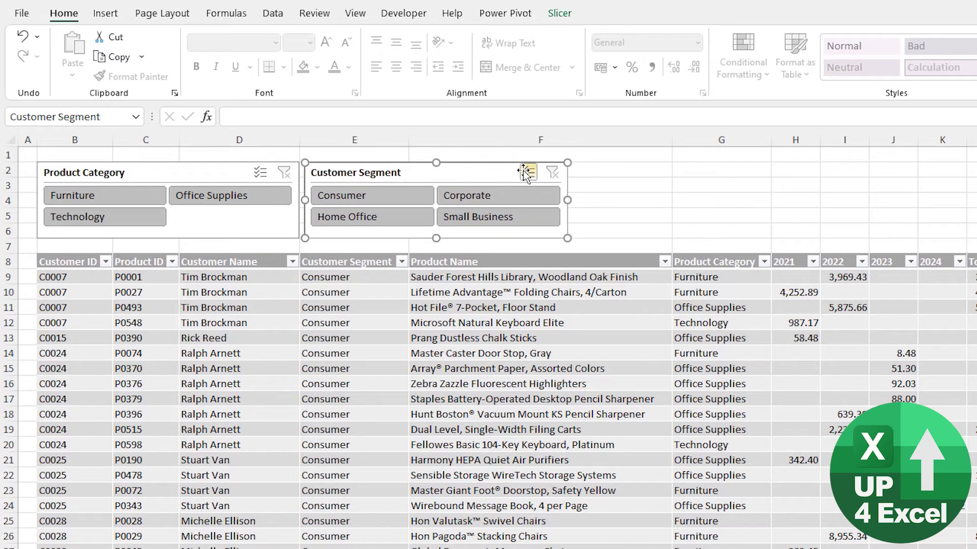
{"action": "left_click", "coordinate": [641, 184]}
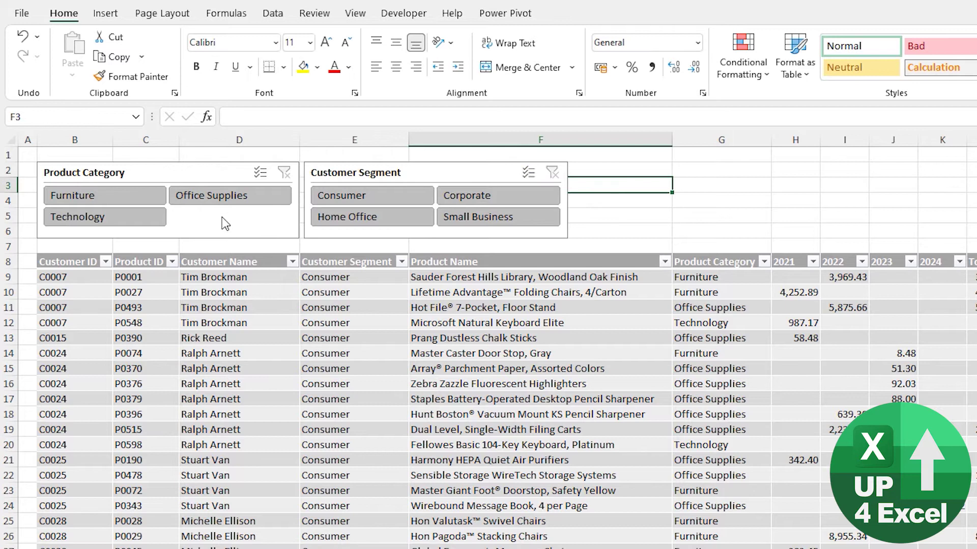
Step: Set the Product Category slicer button height to 0.7 cm
{"action": "left_click", "coordinate": [233, 170]}
{"action": "left_click", "coordinate": [560, 13]}
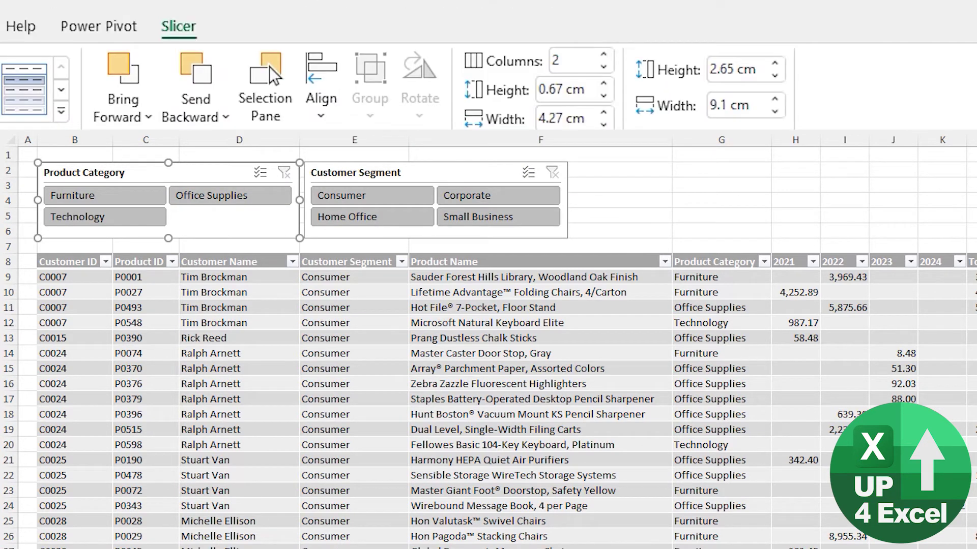
{"action": "left_click", "coordinate": [604, 96]}
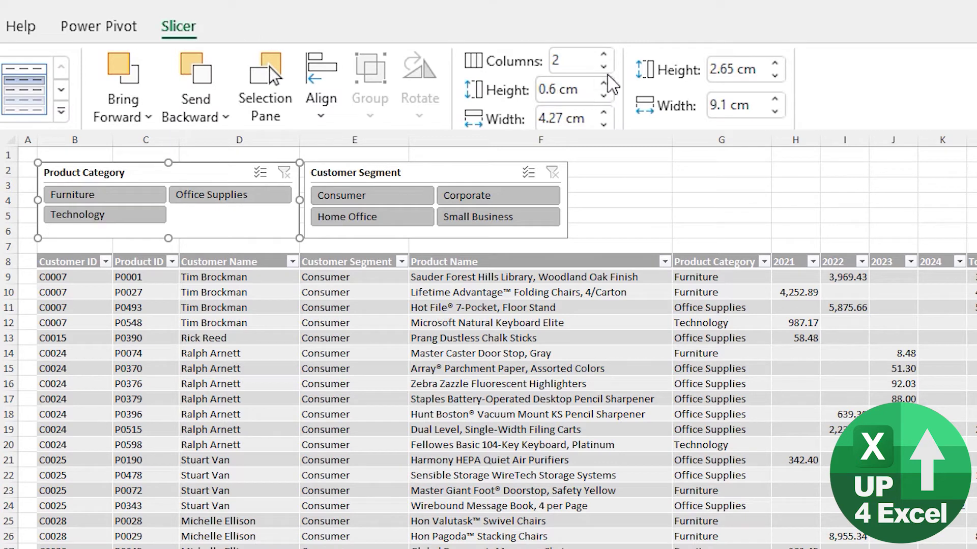
{"action": "left_click", "coordinate": [605, 83]}
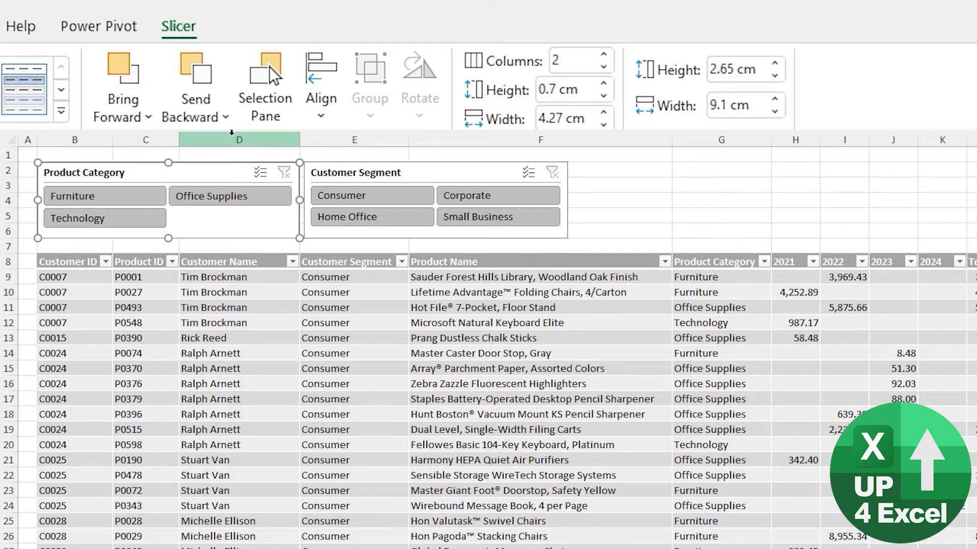
{"action": "left_click", "coordinate": [66, 115]}
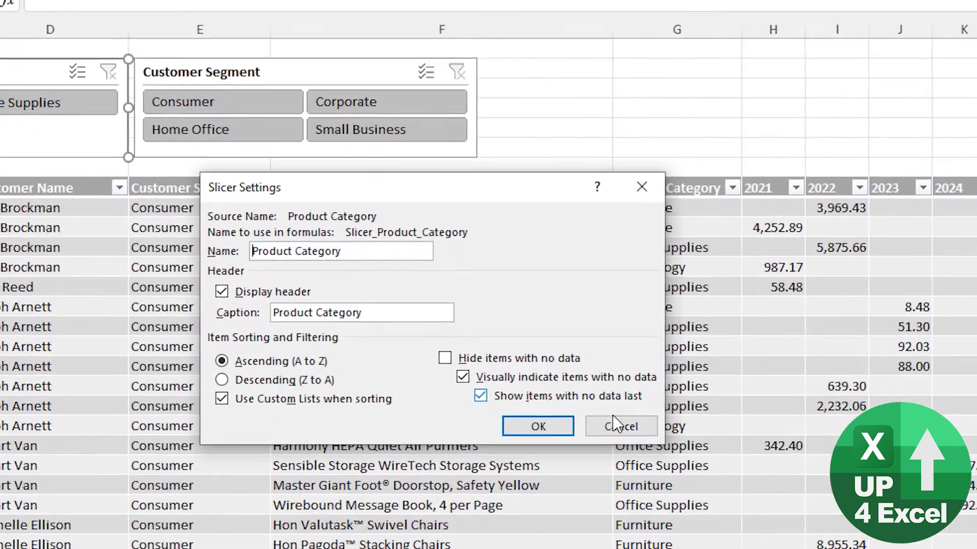
{"action": "left_click", "coordinate": [614, 420]}
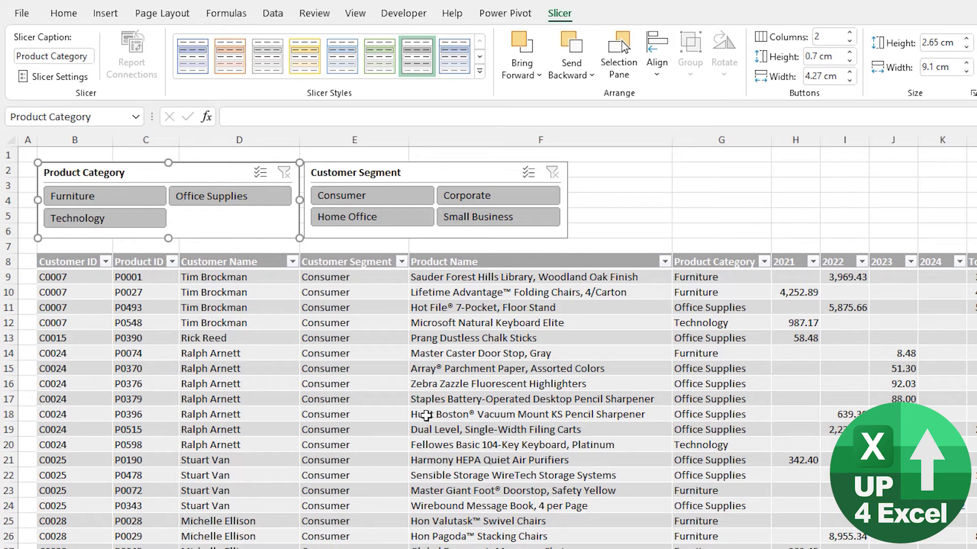
Step: Filter by each slicer button: Home Office, Small Business, Corporate, Consumer, Office Supplies, Furniture, Technology
{"action": "left_click", "coordinate": [363, 219]}
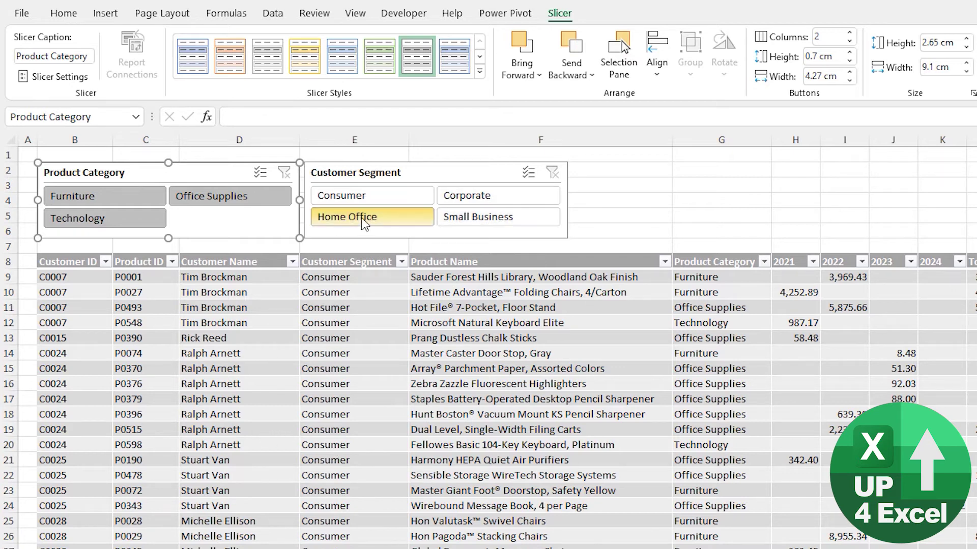
{"action": "left_click", "coordinate": [453, 222]}
{"action": "left_click", "coordinate": [462, 201]}
{"action": "left_click", "coordinate": [386, 196]}
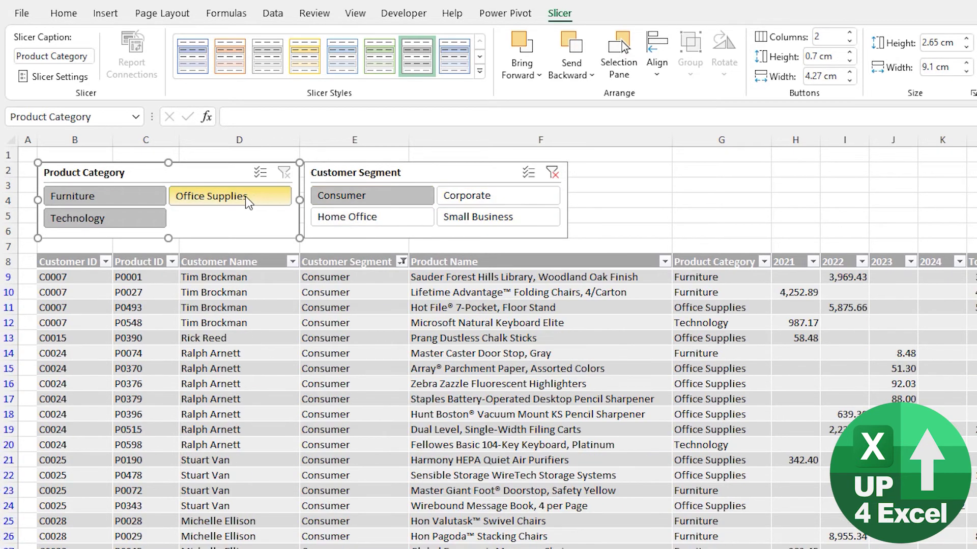
{"action": "left_click", "coordinate": [247, 201]}
{"action": "left_click", "coordinate": [156, 198]}
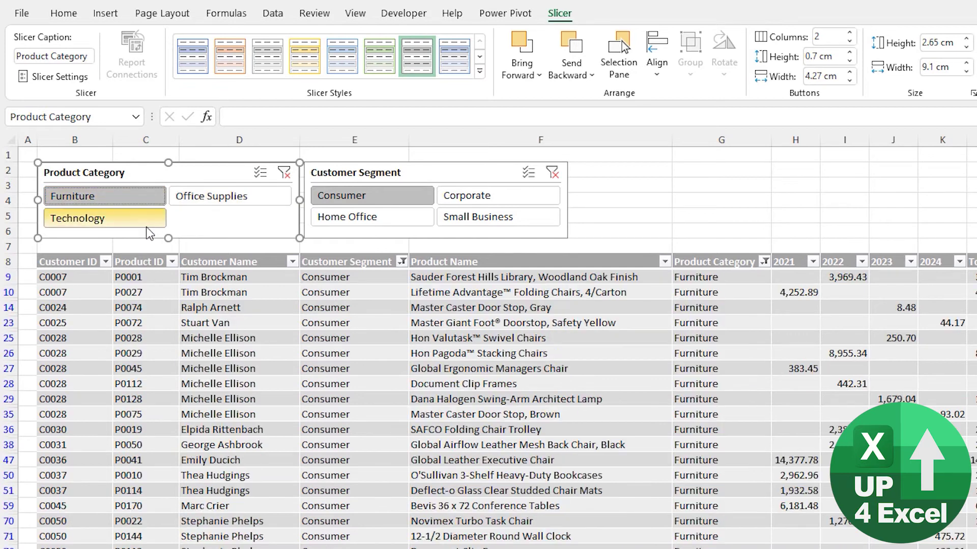
{"action": "left_click", "coordinate": [147, 227]}
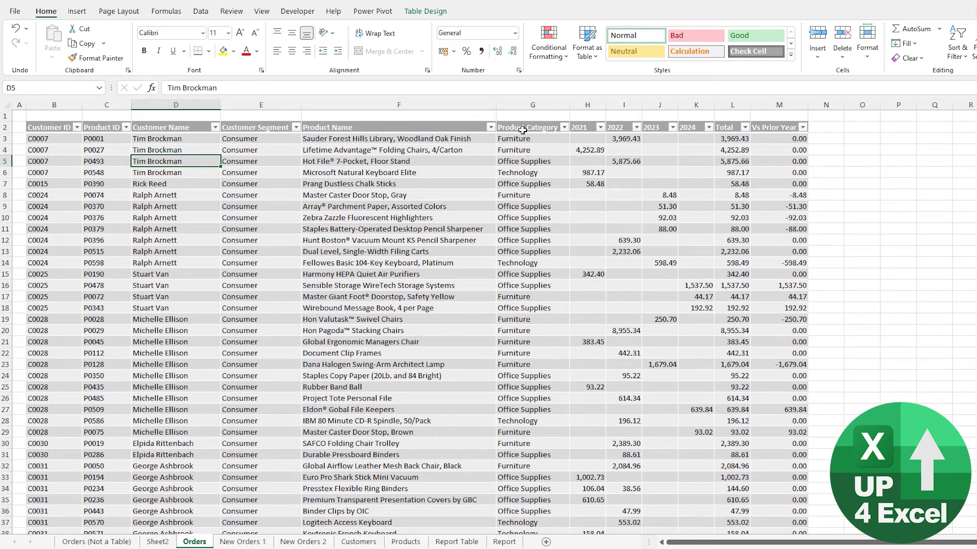
Step: Drag the Customer Segment column, with its header, to between Product Category and 2021
{"action": "left_click", "coordinate": [261, 120]}
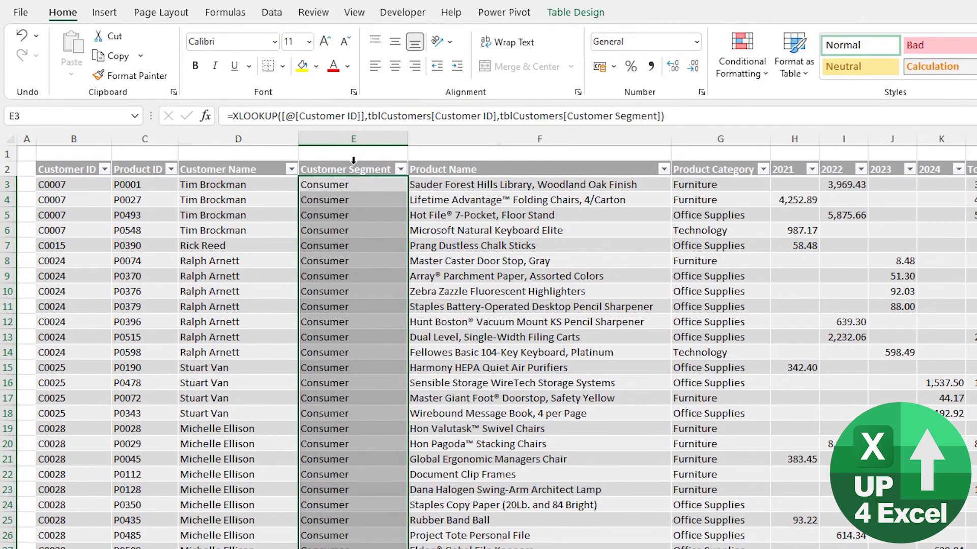
{"action": "left_click", "coordinate": [353, 161]}
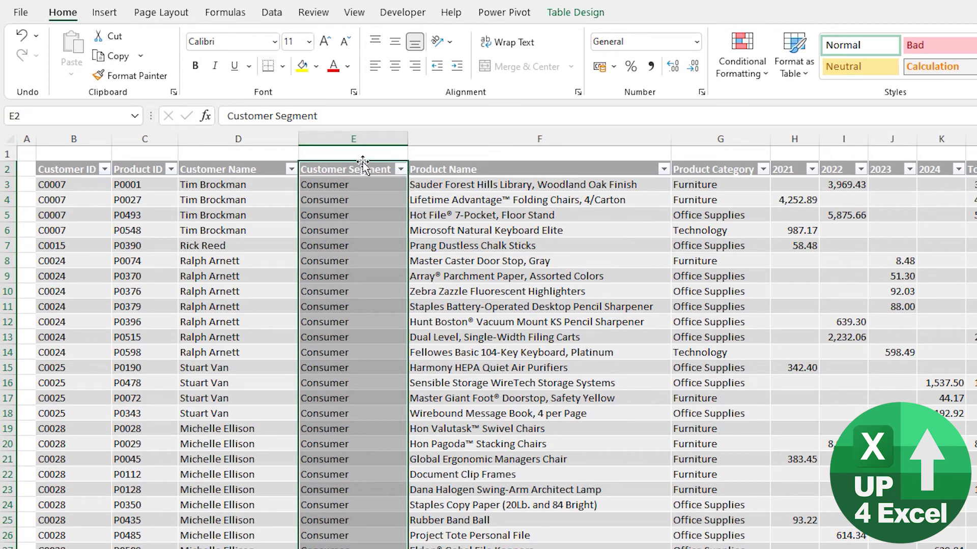
{"action": "left_click_drag", "start_coordinate": [406, 206], "coordinate": [765, 199]}
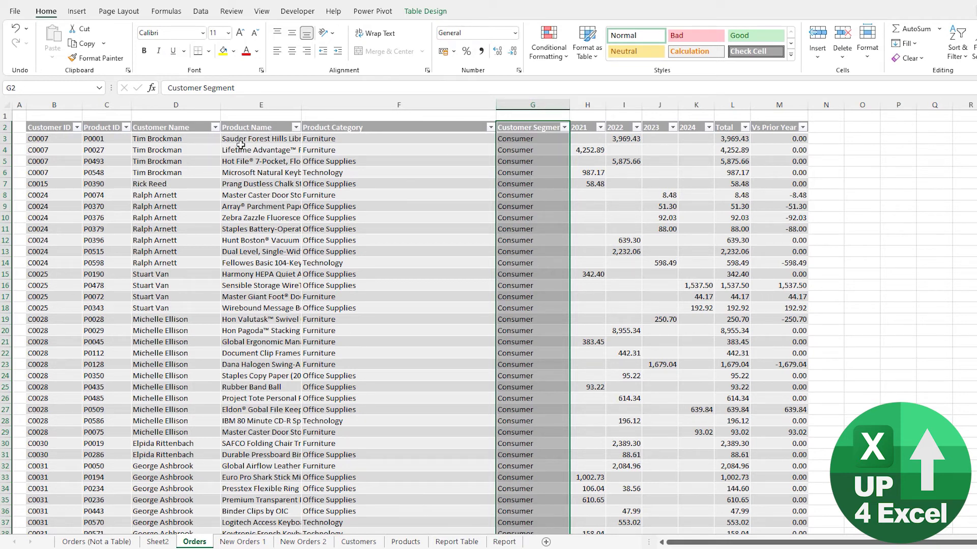
{"action": "left_click", "coordinate": [264, 140]}
Step: AutoFit the widths of columns E to G
{"action": "left_click", "coordinate": [282, 173]}
{"action": "left_click_drag", "start_coordinate": [281, 173], "coordinate": [332, 162]}
{"action": "left_click", "coordinate": [285, 184]}
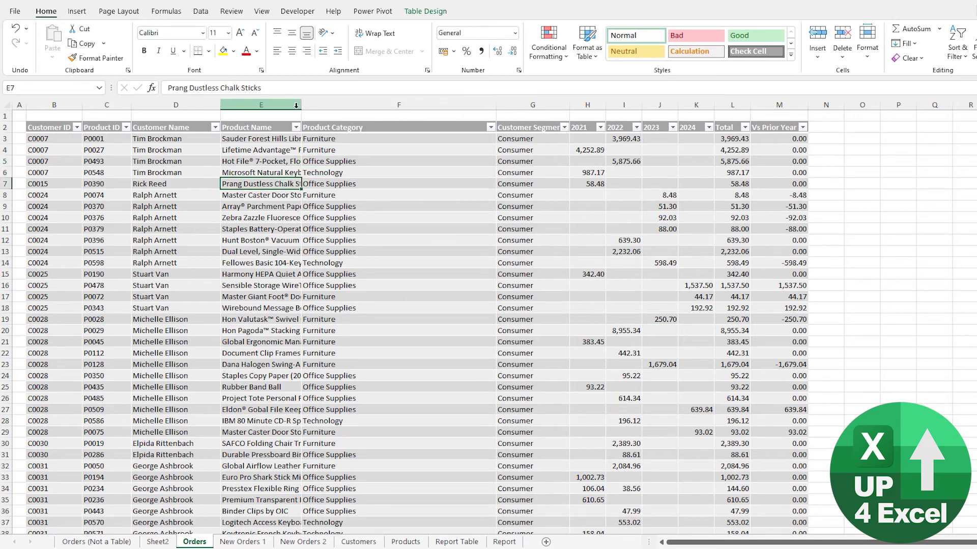
{"action": "left_click_drag", "start_coordinate": [296, 105], "coordinate": [503, 103]}
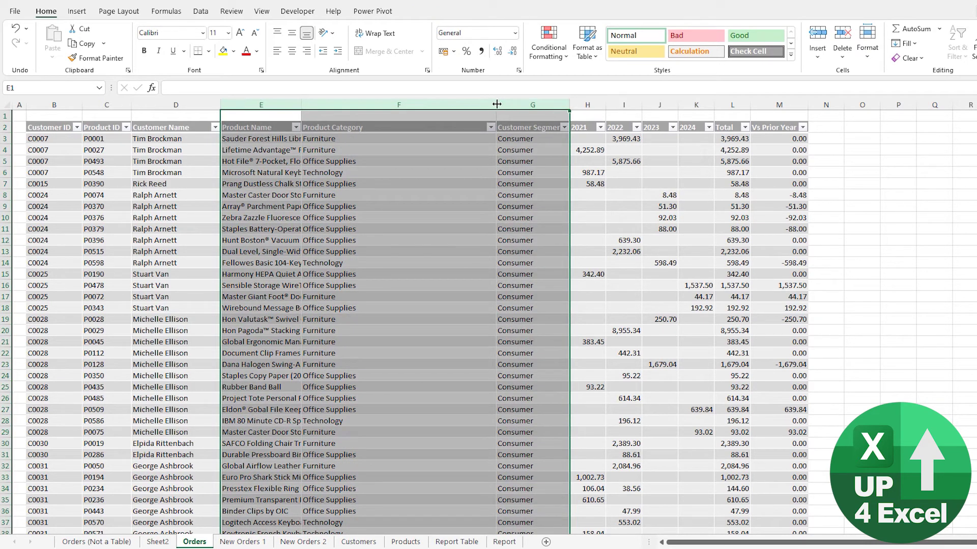
{"action": "double_click", "coordinate": [497, 103]}
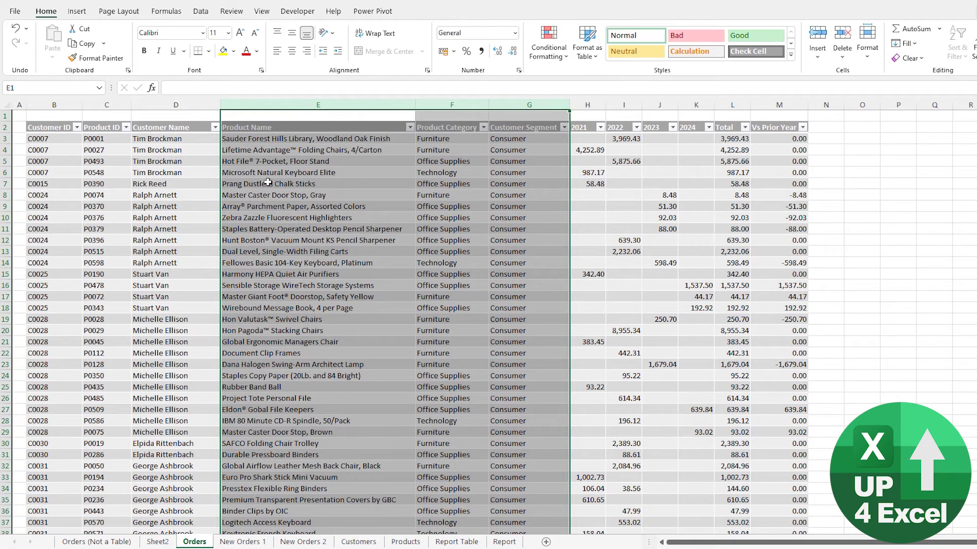
Step: Inspect the Total formula =SUM(tblOrders[@[2021]:[2024]]) in cell L3
{"action": "left_click", "coordinate": [7, 106]}
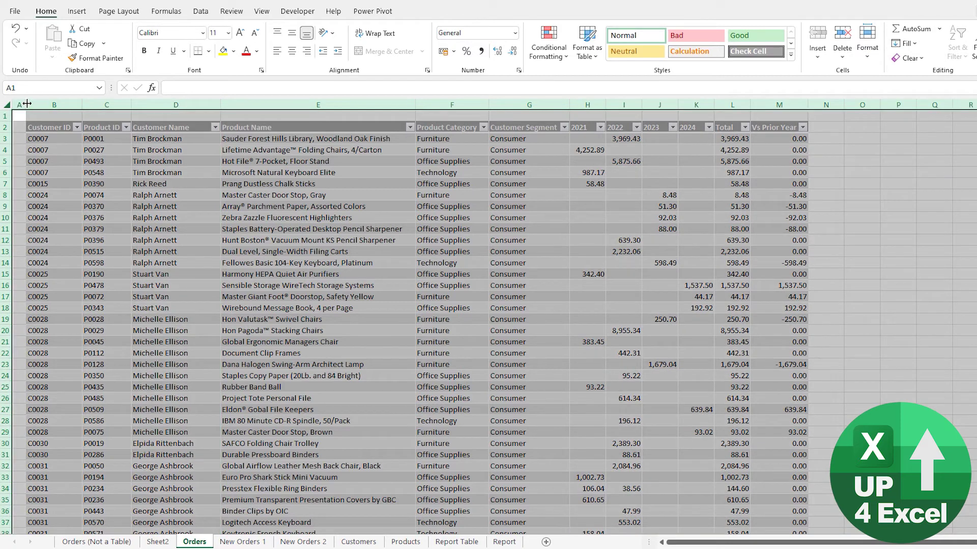
{"action": "left_click", "coordinate": [233, 157]}
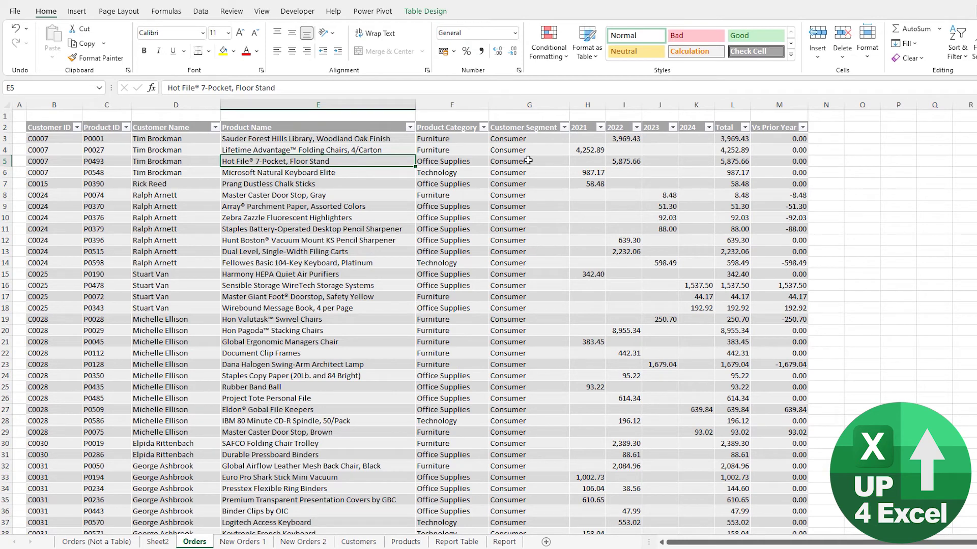
{"action": "left_click", "coordinate": [725, 138]}
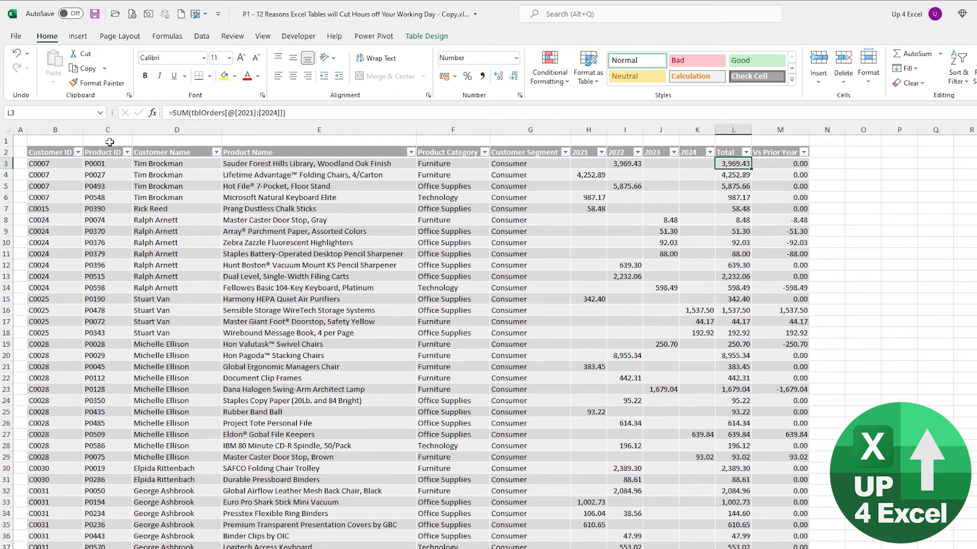
{"action": "left_click", "coordinate": [535, 145]}
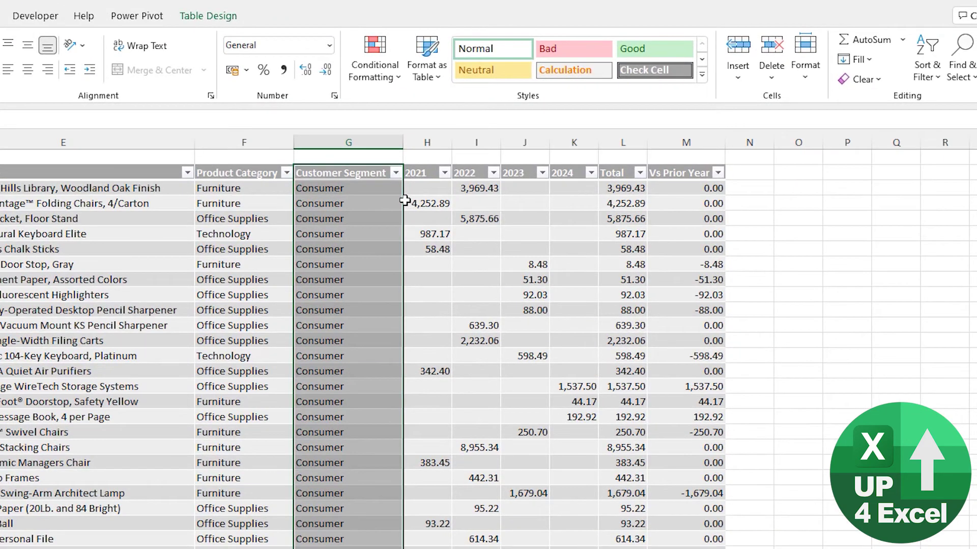
{"action": "left_click_drag", "start_coordinate": [405, 200], "coordinate": [489, 198]}
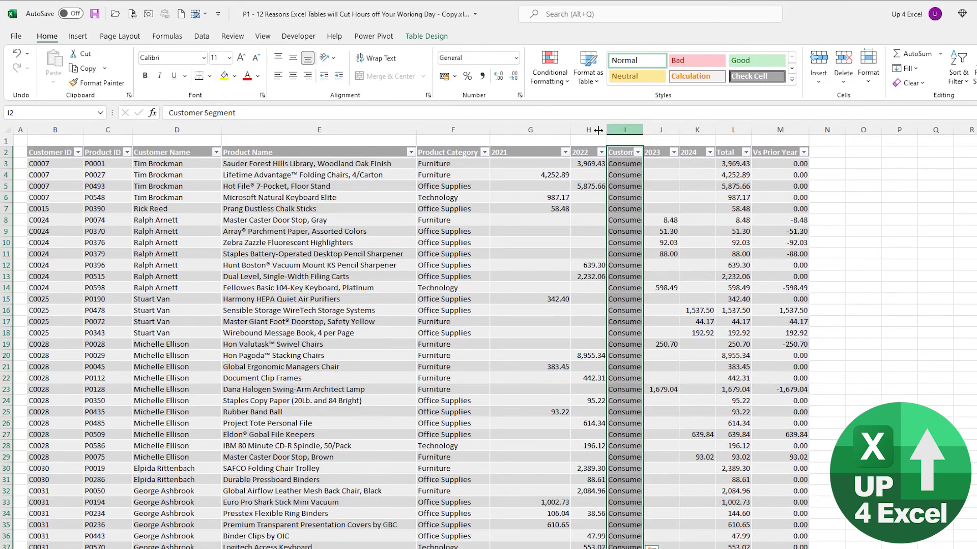
{"action": "left_click", "coordinate": [5, 130]}
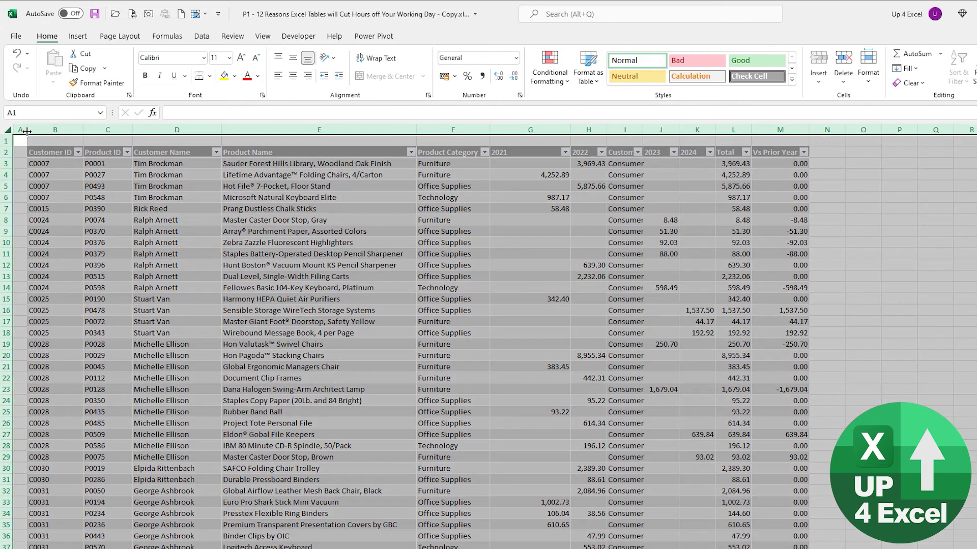
{"action": "left_click", "coordinate": [737, 164]}
{"action": "left_click", "coordinate": [739, 188]}
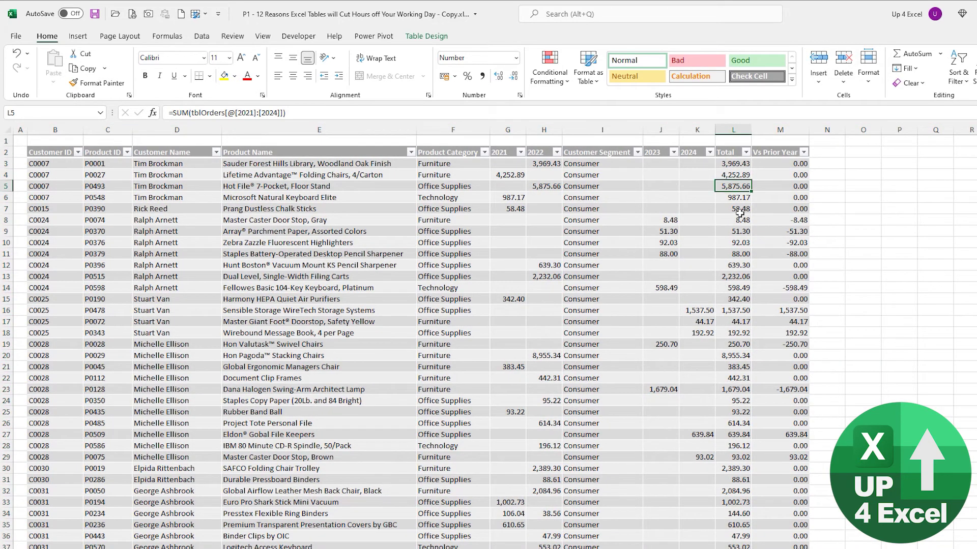
{"action": "left_click", "coordinate": [743, 230]}
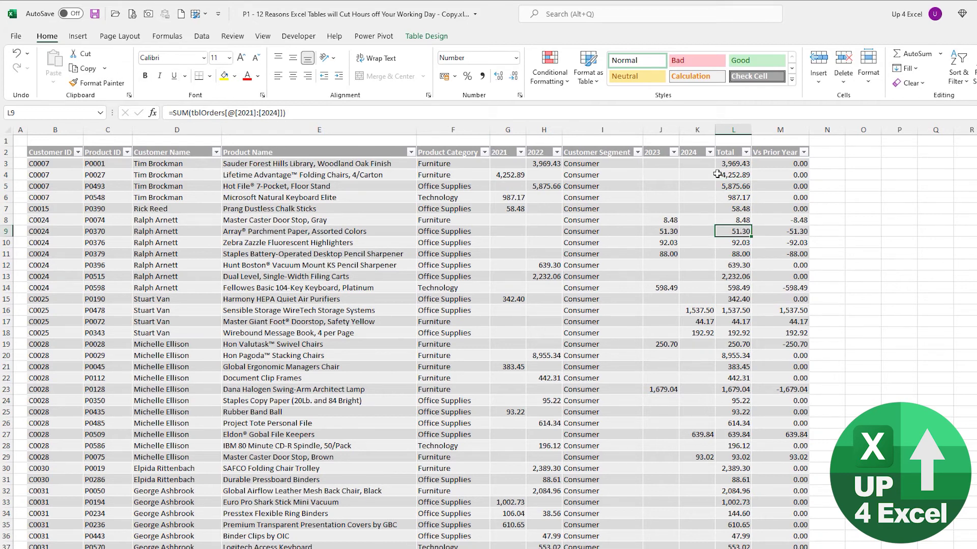
{"action": "left_click", "coordinate": [605, 233]}
{"action": "left_click", "coordinate": [722, 230]}
{"action": "key", "text": "ctrl+z"}
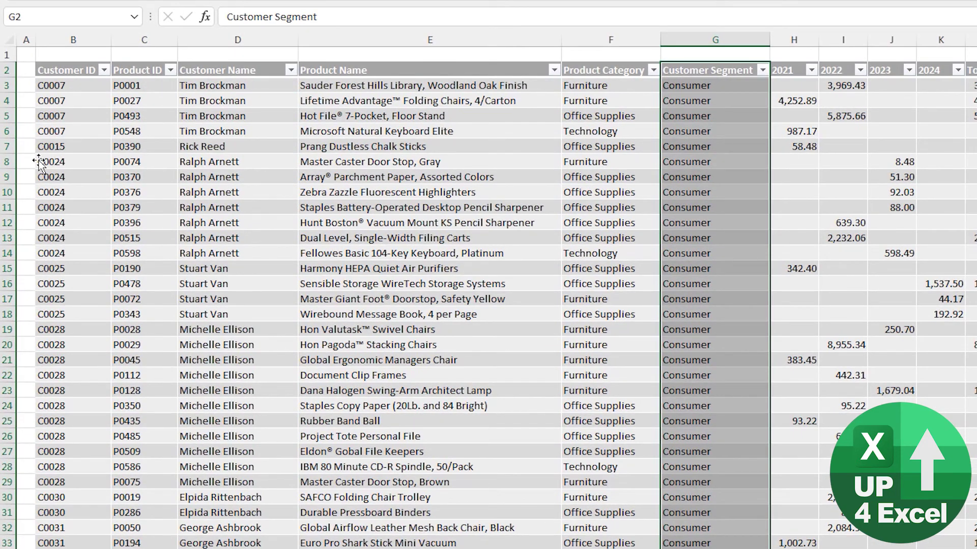
Step: Move the Master Caster Door Stop row down to row 13 and turn on the table's Total Row
{"action": "left_click", "coordinate": [39, 162]}
{"action": "left_click_drag", "start_coordinate": [186, 168], "coordinate": [190, 253]}
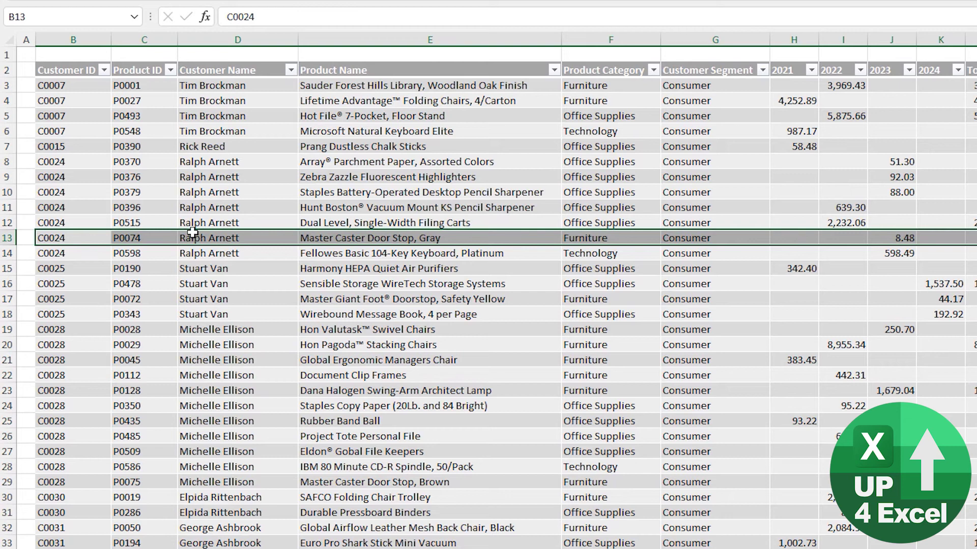
{"action": "key", "text": "ctrl+Down"}
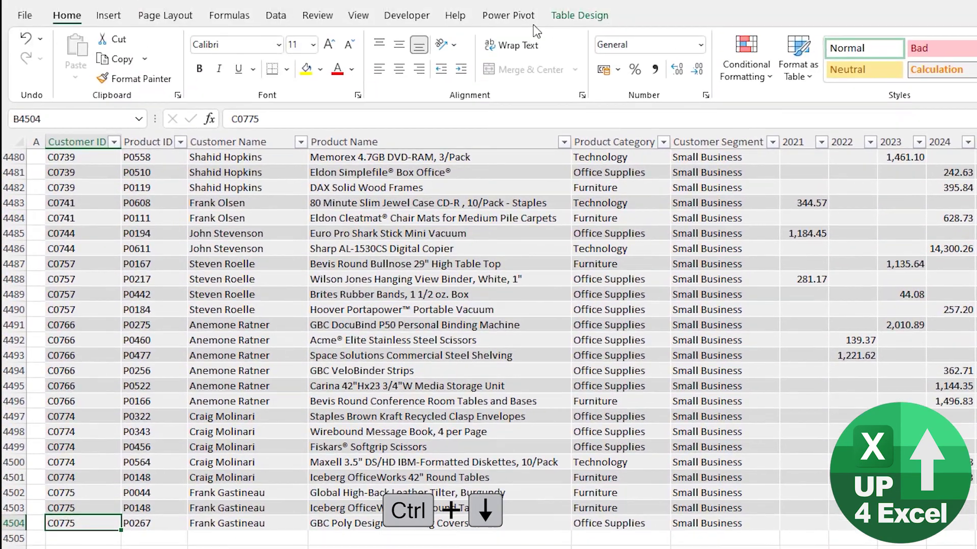
{"action": "left_click", "coordinate": [569, 19]}
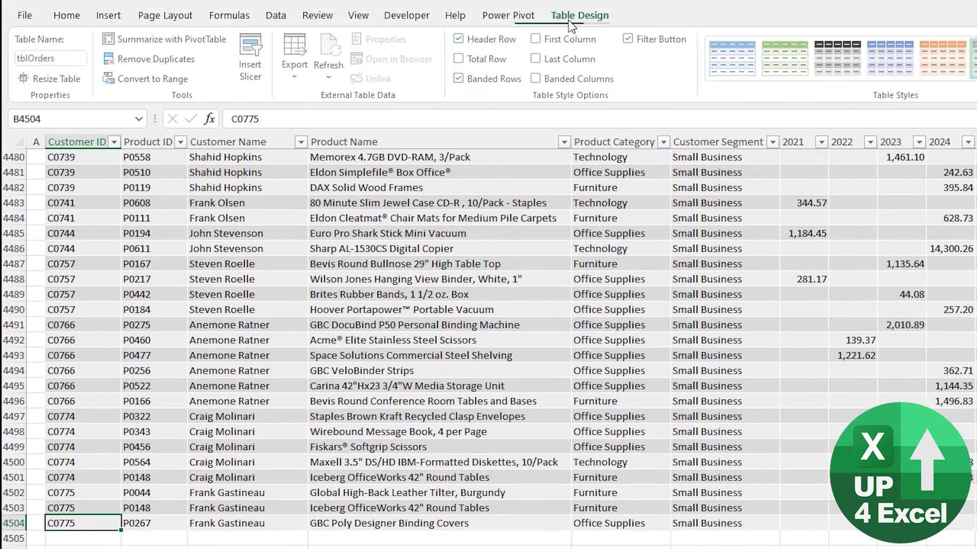
{"action": "left_click", "coordinate": [472, 60]}
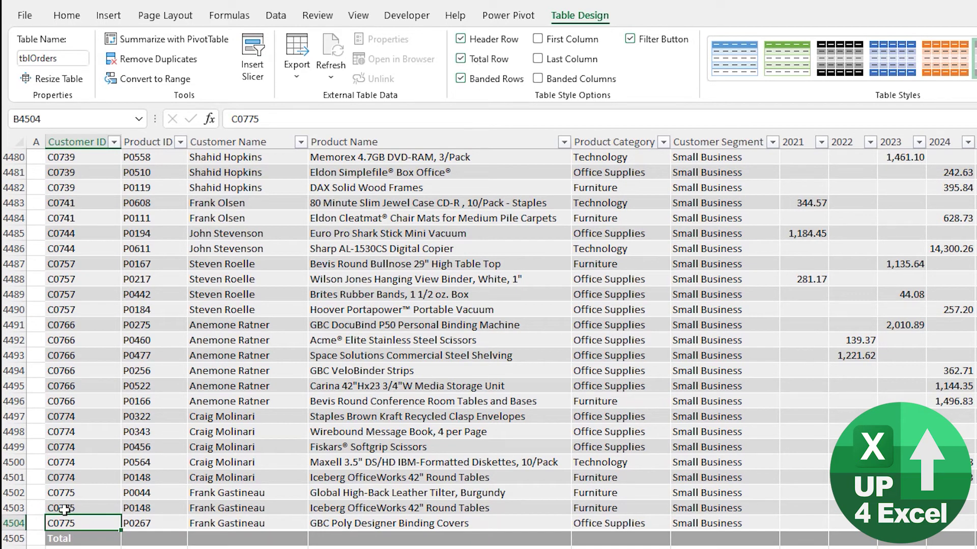
Step: Move the Iceberg round tables row to the bottom and check the Vs Prior Year total, 158,232.68
{"action": "left_click", "coordinate": [47, 509]}
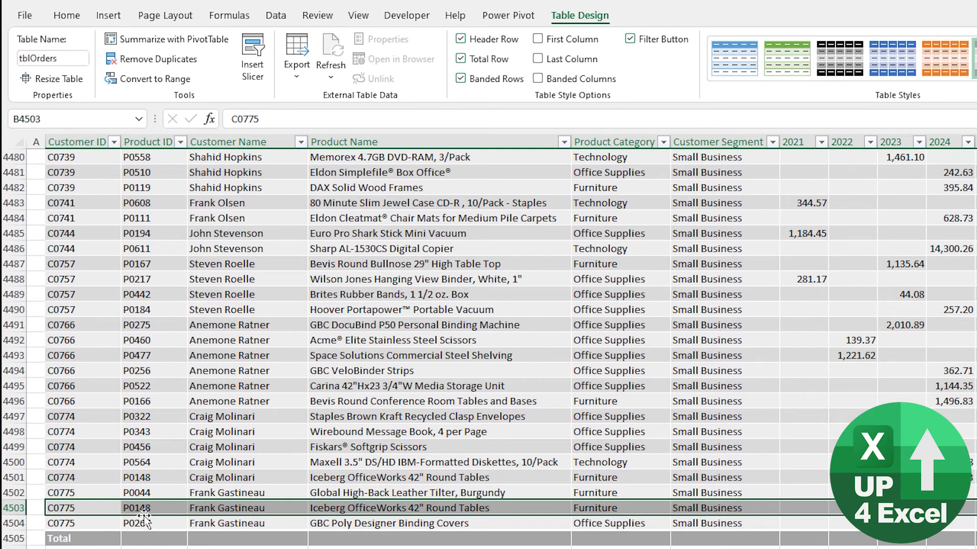
{"action": "left_click_drag", "start_coordinate": [144, 517], "coordinate": [147, 535]}
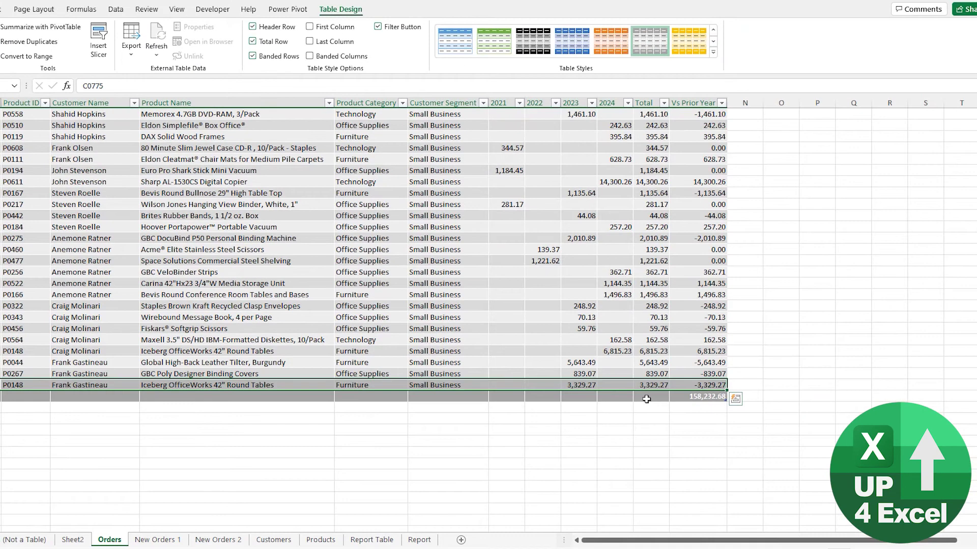
{"action": "left_click", "coordinate": [646, 400]}
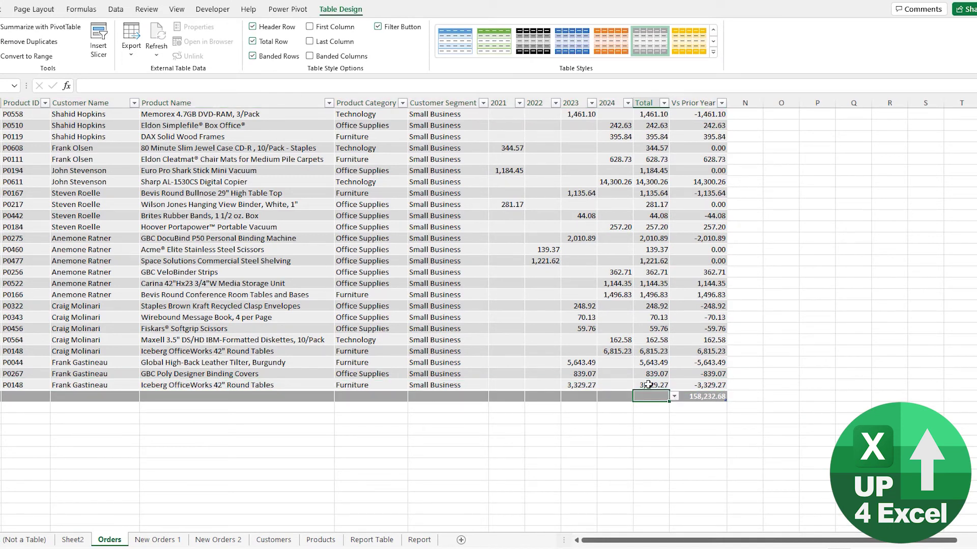
{"action": "key", "text": "ctrl+z"}
{"action": "key", "text": "ctrl+y"}
{"action": "left_click", "coordinate": [710, 398]}
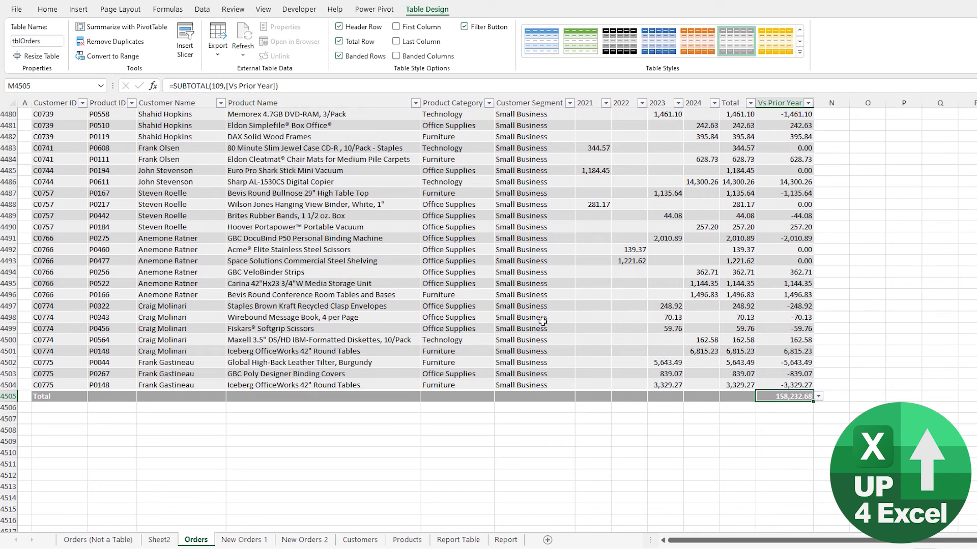
{"action": "left_click", "coordinate": [570, 316]}
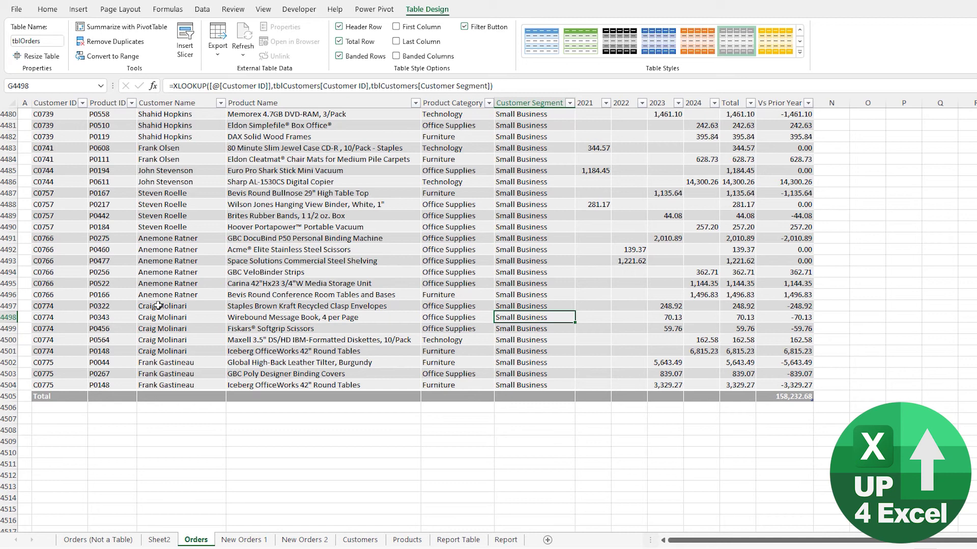
{"action": "key", "text": "ctrl+Up"}
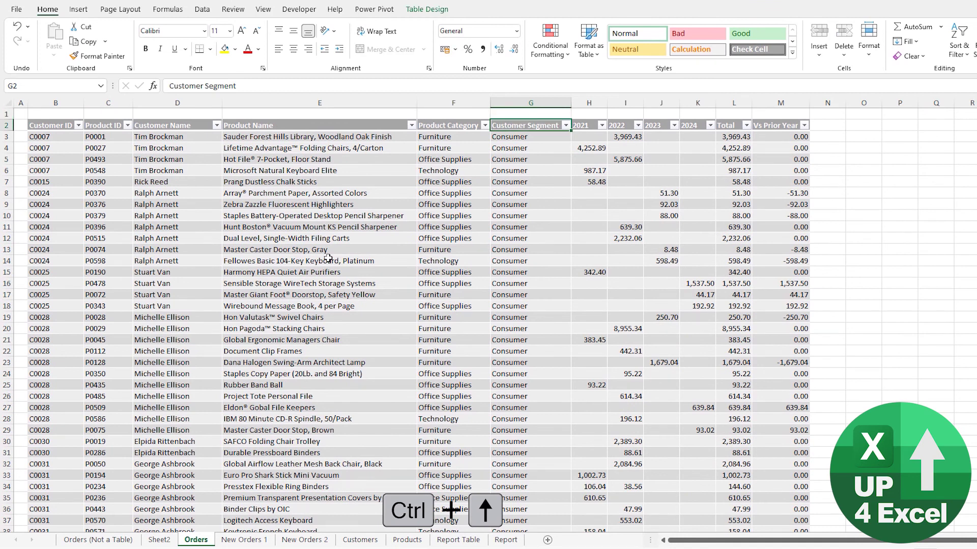
{"action": "left_click", "coordinate": [320, 215]}
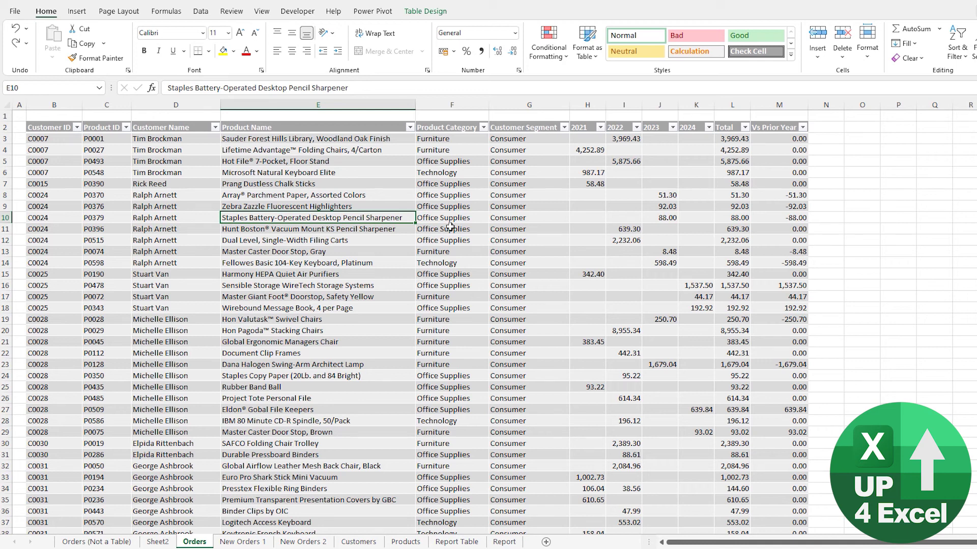
Step: Browse the Get Data sources, then load tblOrders into Power Query with From Table/Range
{"action": "left_click", "coordinate": [206, 13]}
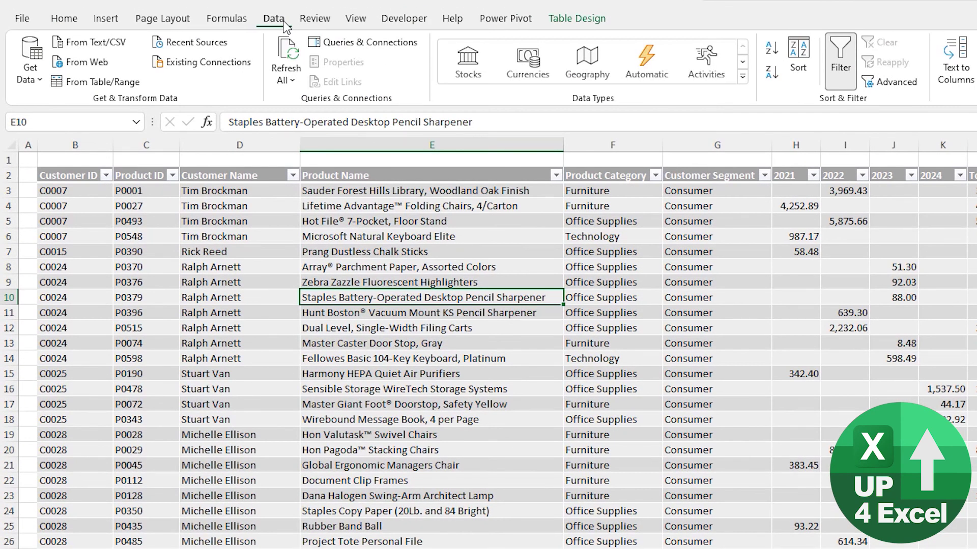
{"action": "left_click", "coordinate": [26, 81]}
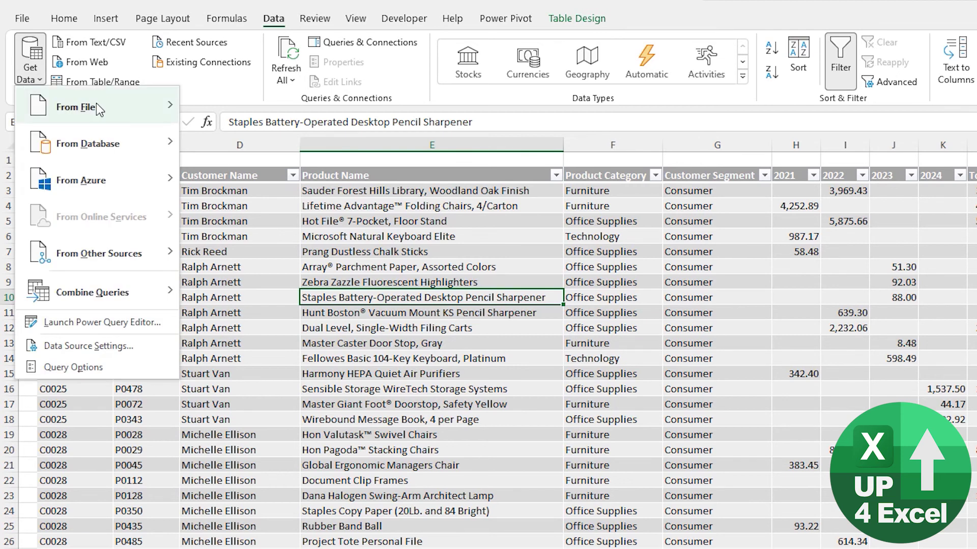
{"action": "mouse_move", "coordinate": [147, 302]}
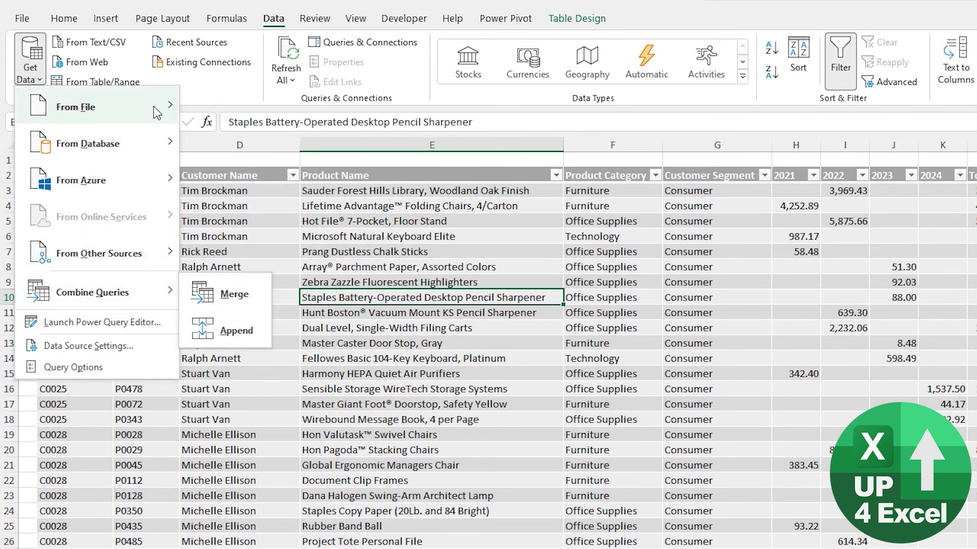
{"action": "key", "text": "Escape"}
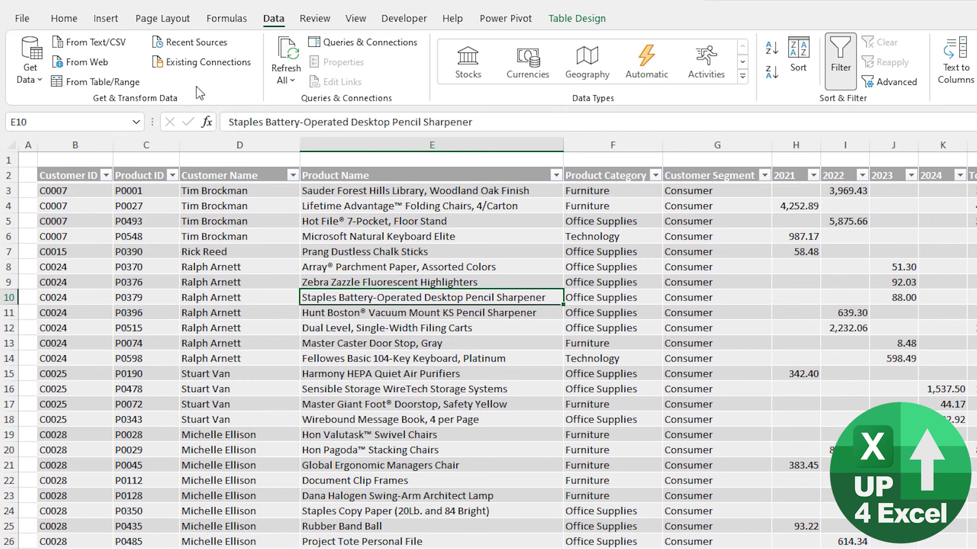
{"action": "left_click", "coordinate": [108, 82]}
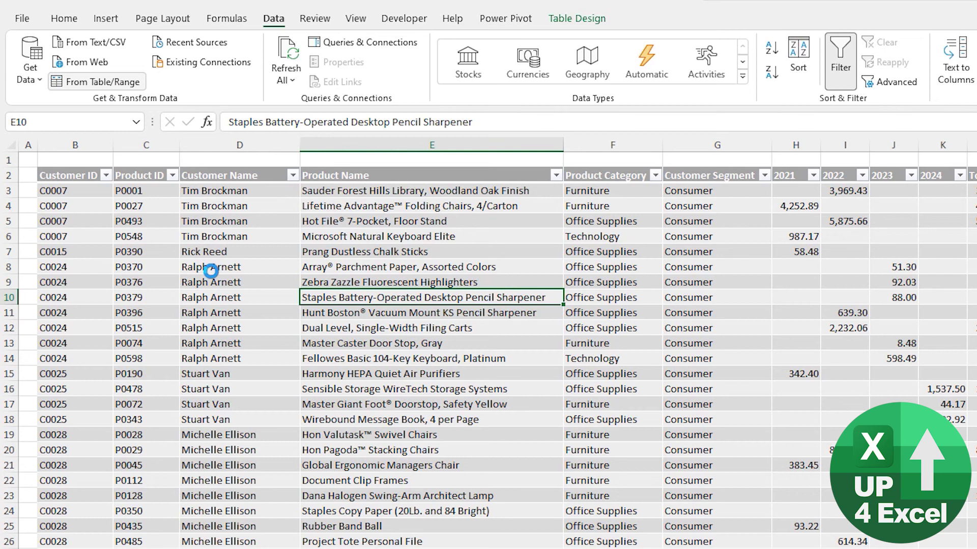